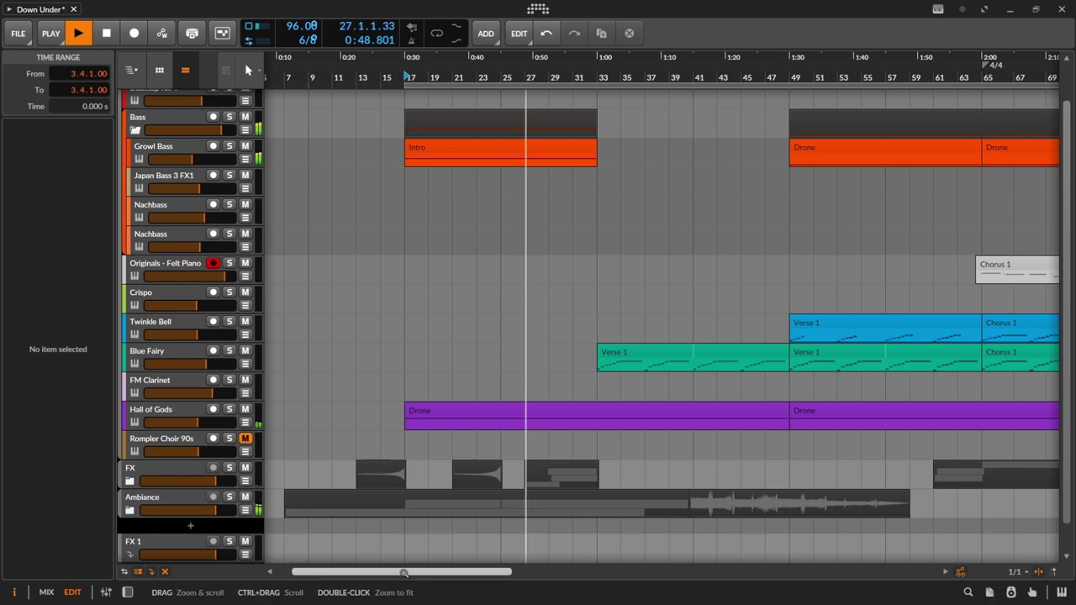
# Step: Open the Blue Fairy track's Verse 1 clip at bar 33 in the note editor and examine its notes
pyautogui.moveTo(404, 573); pyautogui.dragTo(412, 573)
pyautogui.scroll(-1, 600, 417)
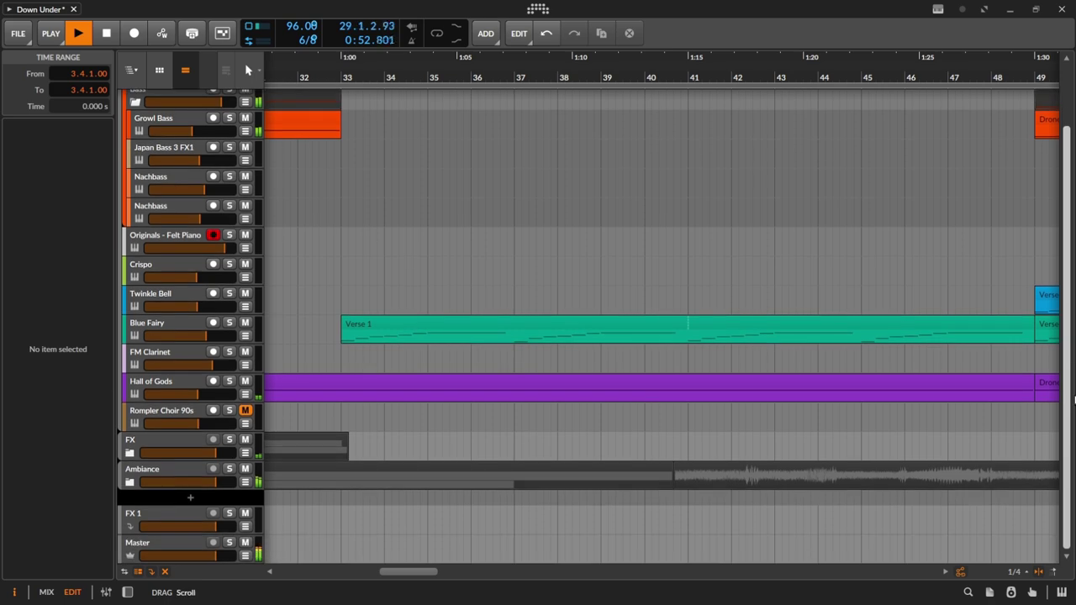
pyautogui.click(407, 325)
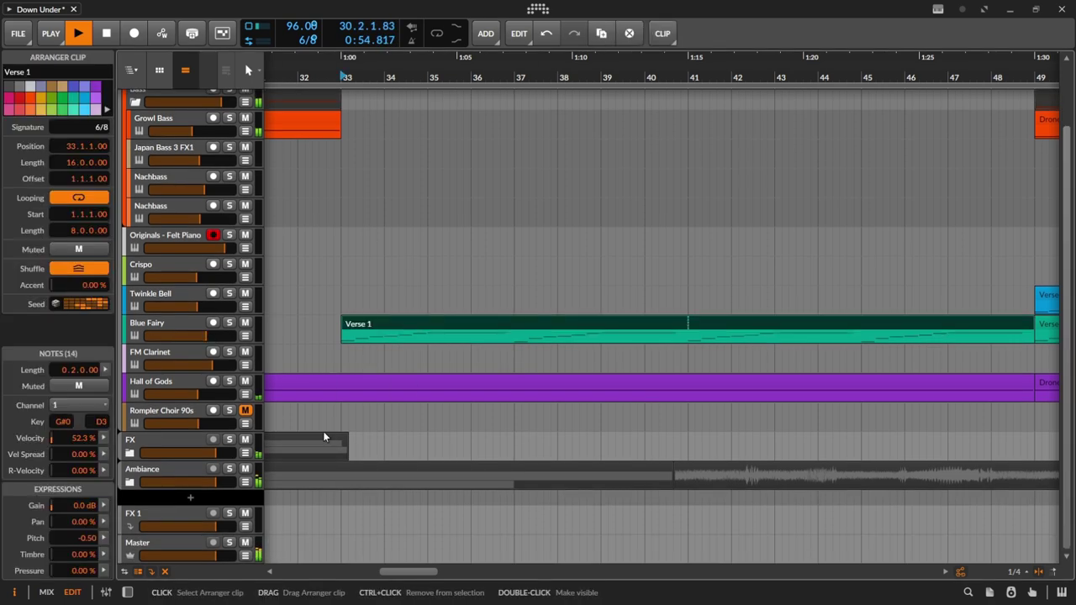
pyautogui.click(128, 593)
pyautogui.press('e')
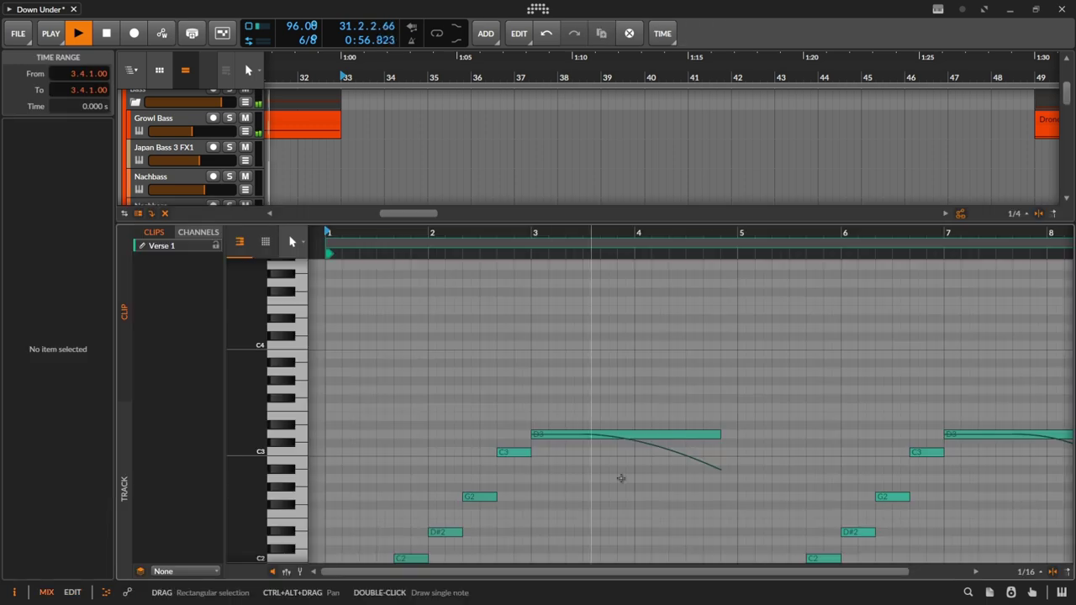
pyautogui.scroll(-5, 1074, 108)
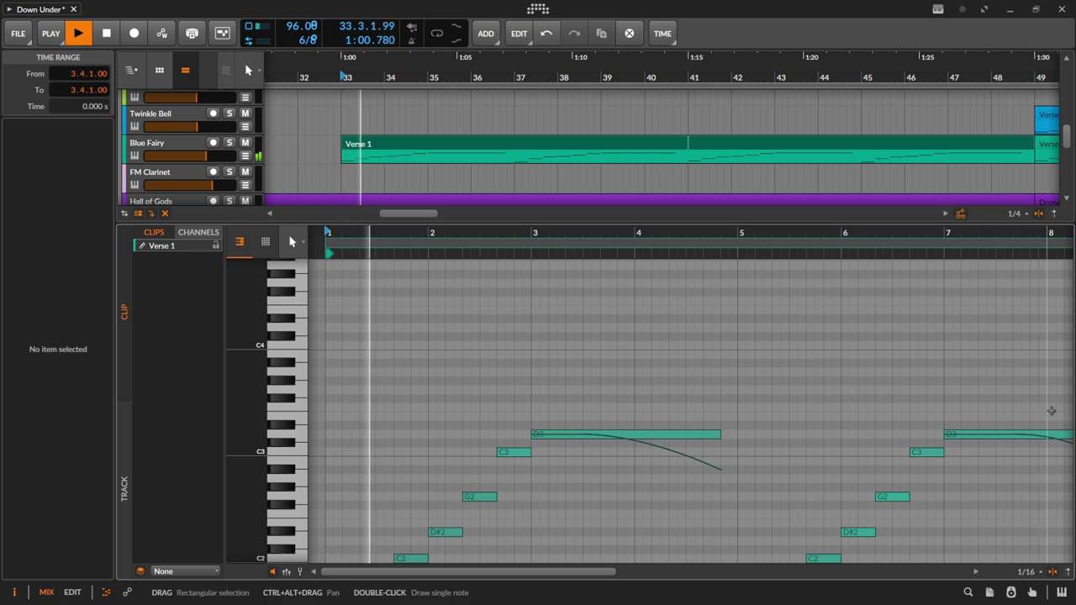
pyautogui.scroll(-3, 1011, 389)
pyautogui.scroll(-5, 1012, 389)
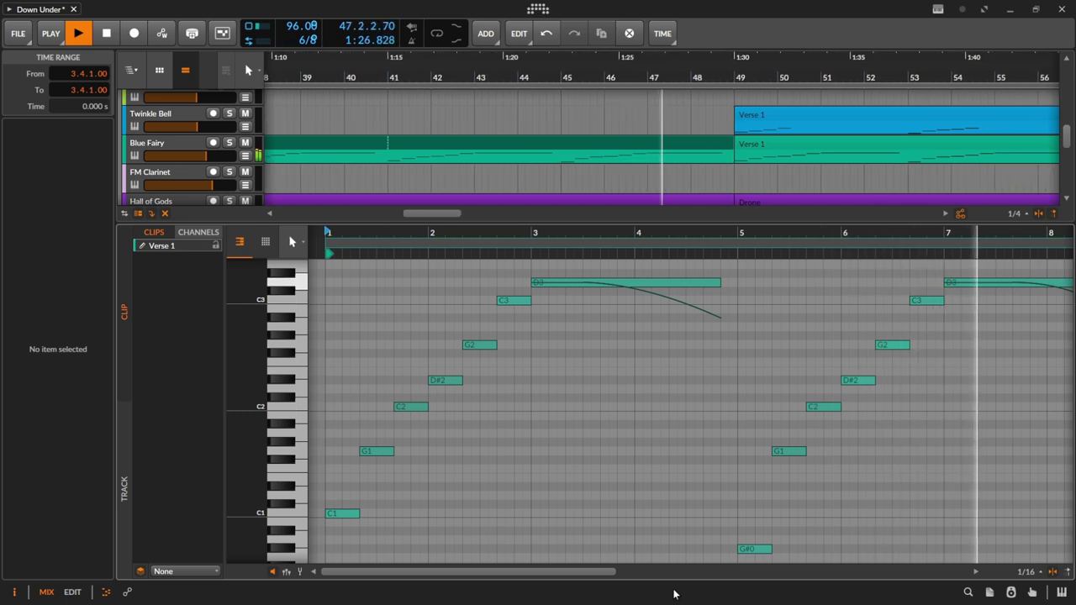
# Step: Show the device chains of the Blue Fairy and Twinkle Bell tracks and look through their devices to the end
pyautogui.press('d')
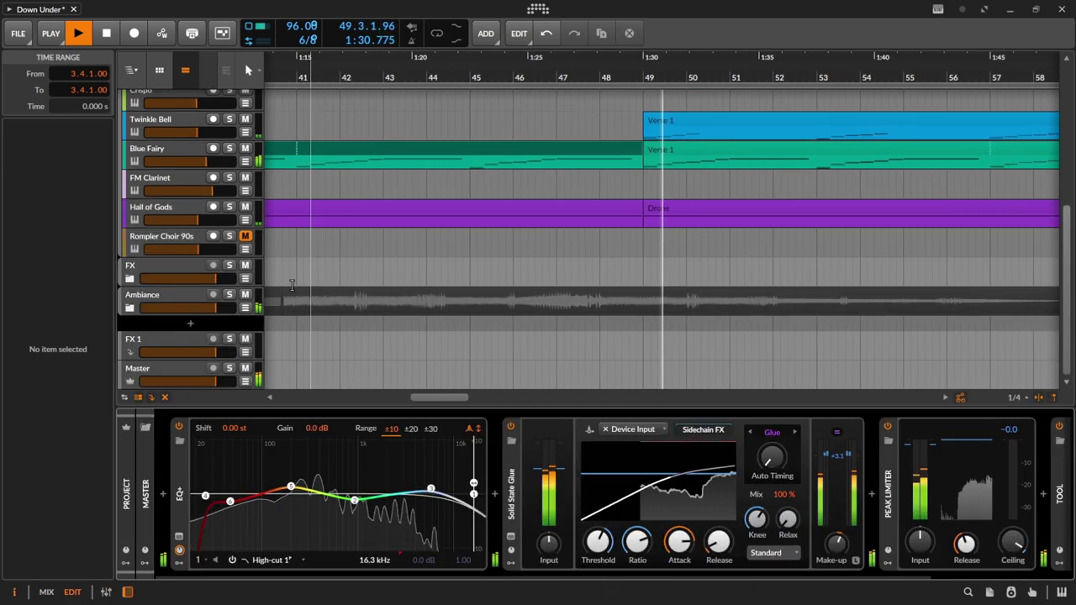
pyautogui.click(182, 154)
pyautogui.moveTo(387, 583); pyautogui.dragTo(750, 597)
pyautogui.click(158, 123)
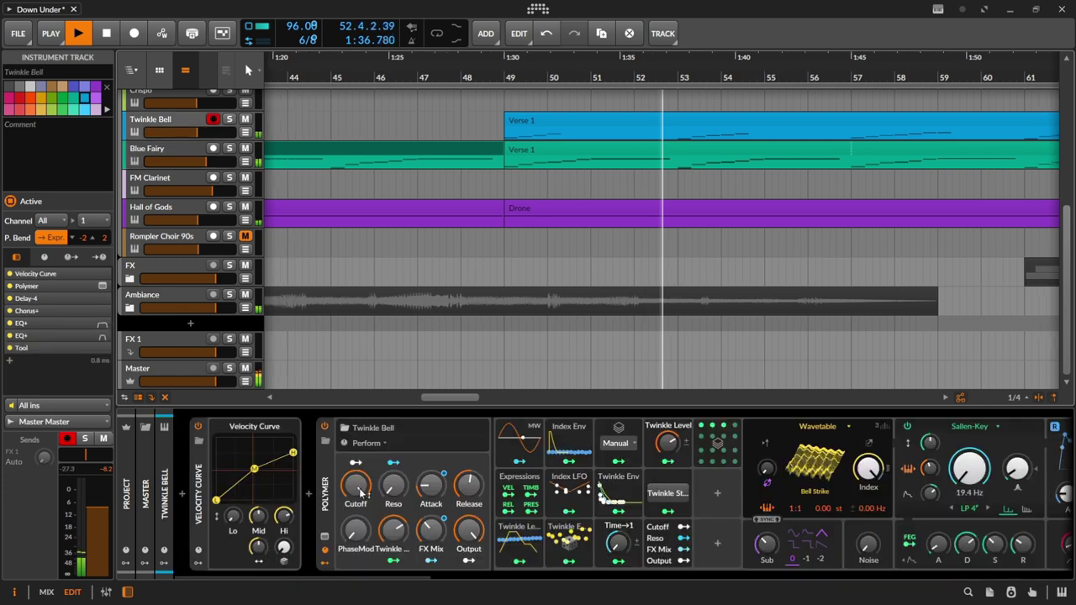
pyautogui.moveTo(414, 582); pyautogui.dragTo(1075, 600)
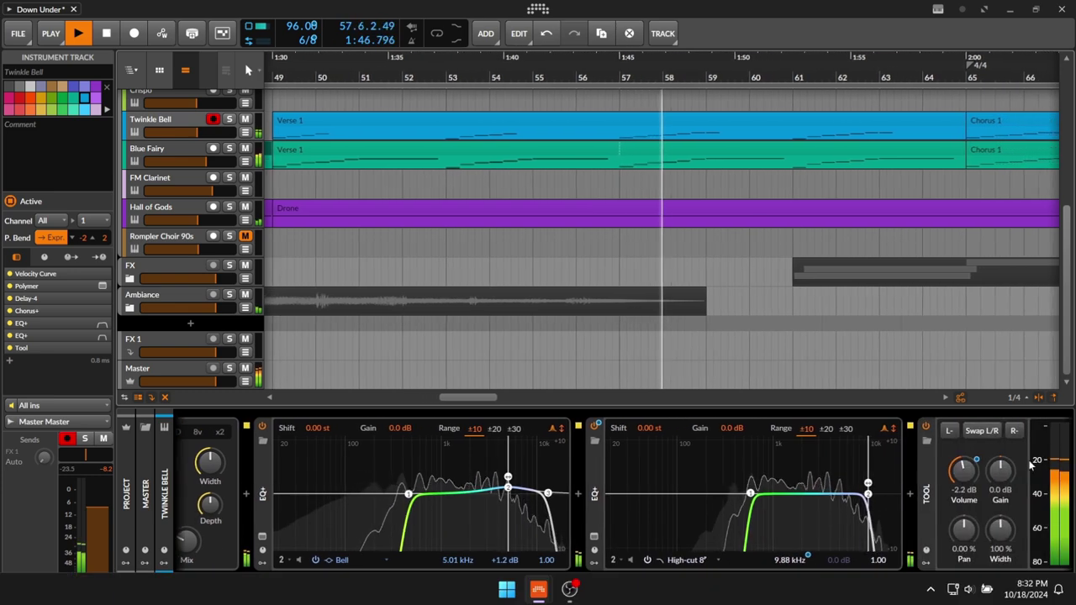
# Step: Show the Growl Bass track's device chain and look through its devices to the final Tool
pyautogui.moveTo(1072, 341); pyautogui.dragTo(1063, 241)
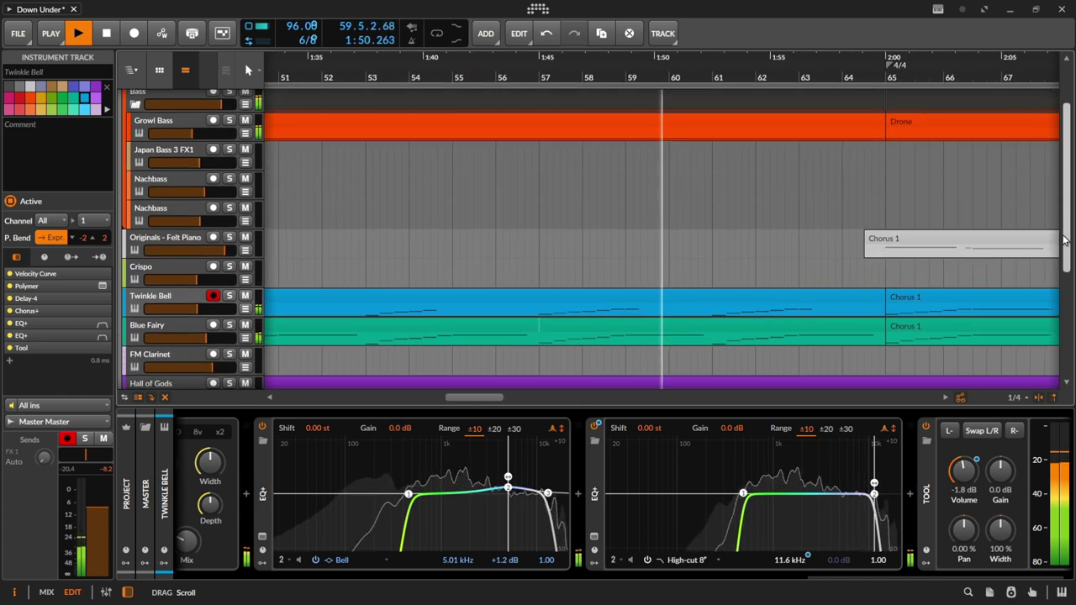
pyautogui.click(162, 122)
pyautogui.moveTo(388, 574); pyautogui.dragTo(773, 583)
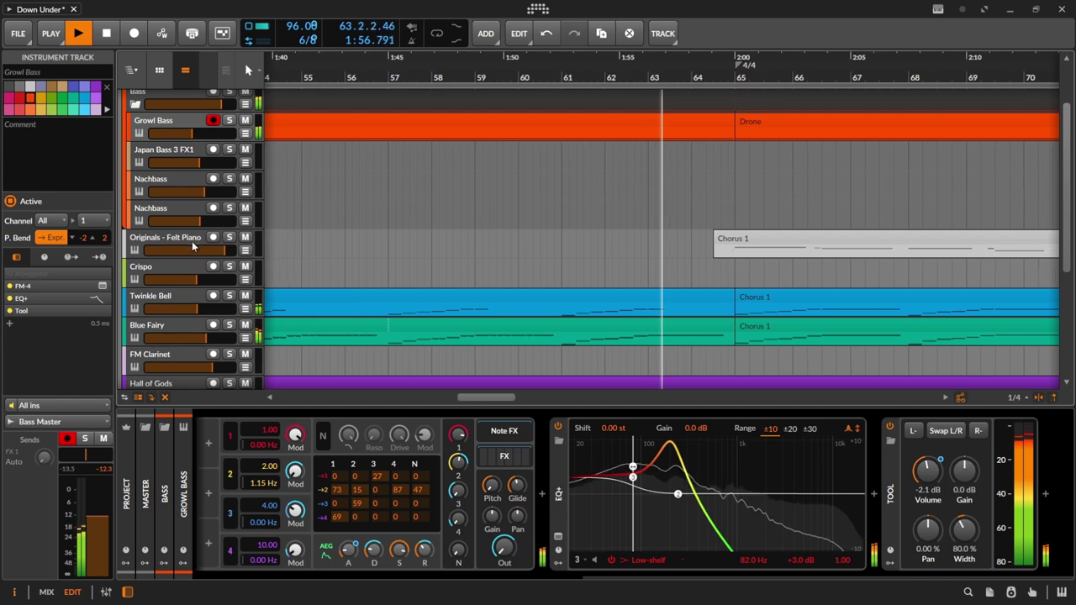
# Step: Open the Originals - Felt Piano track's Chorus 1 clip in the note editor and bring all its notes into view
pyautogui.doubleClick(592, 323)
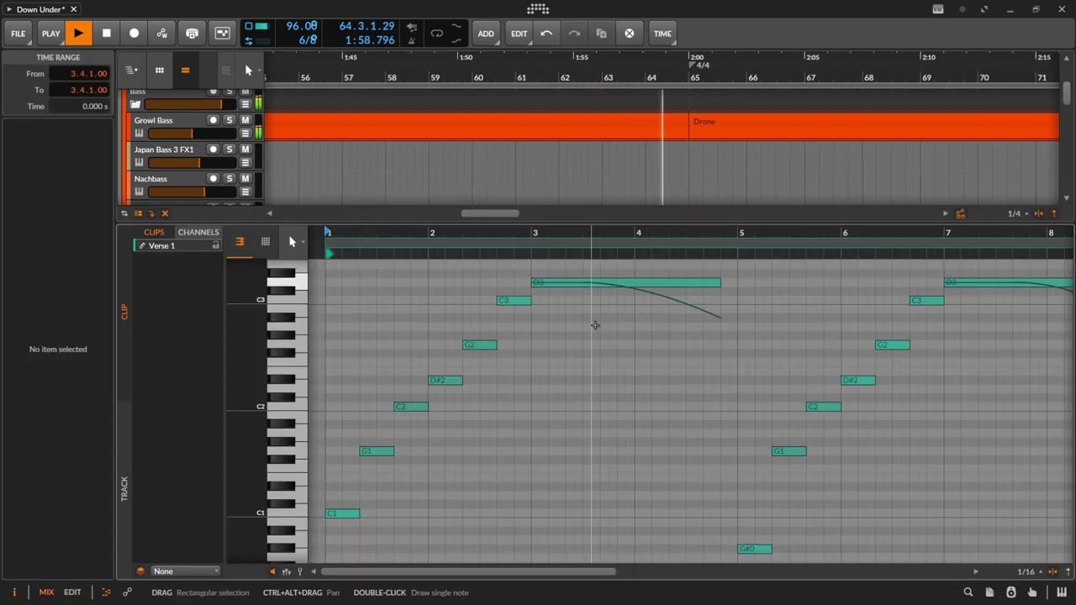
pyautogui.scroll(-3, 942, 143)
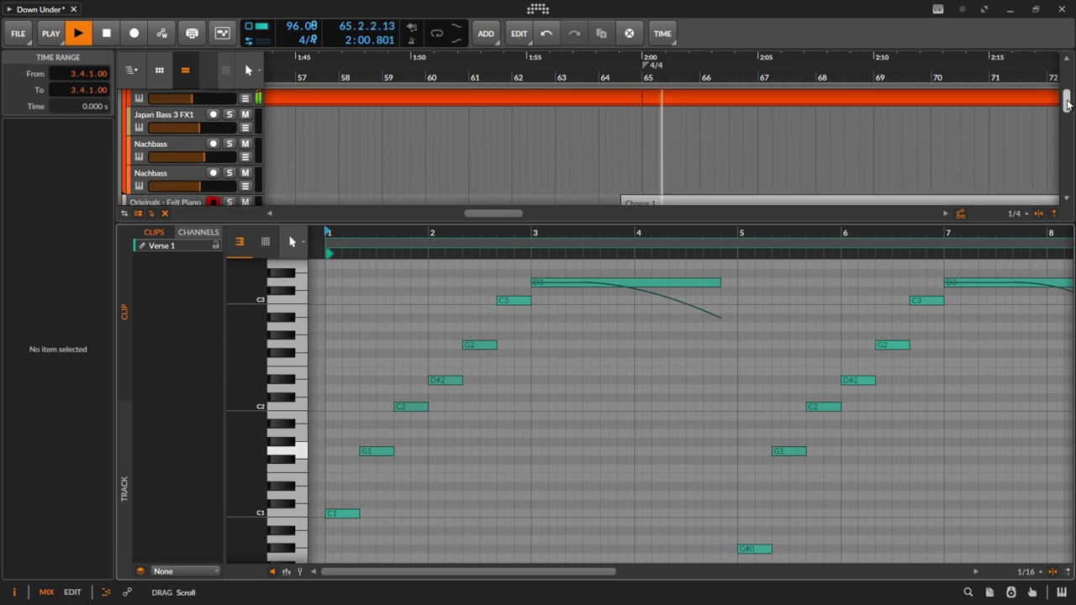
pyautogui.click(939, 144)
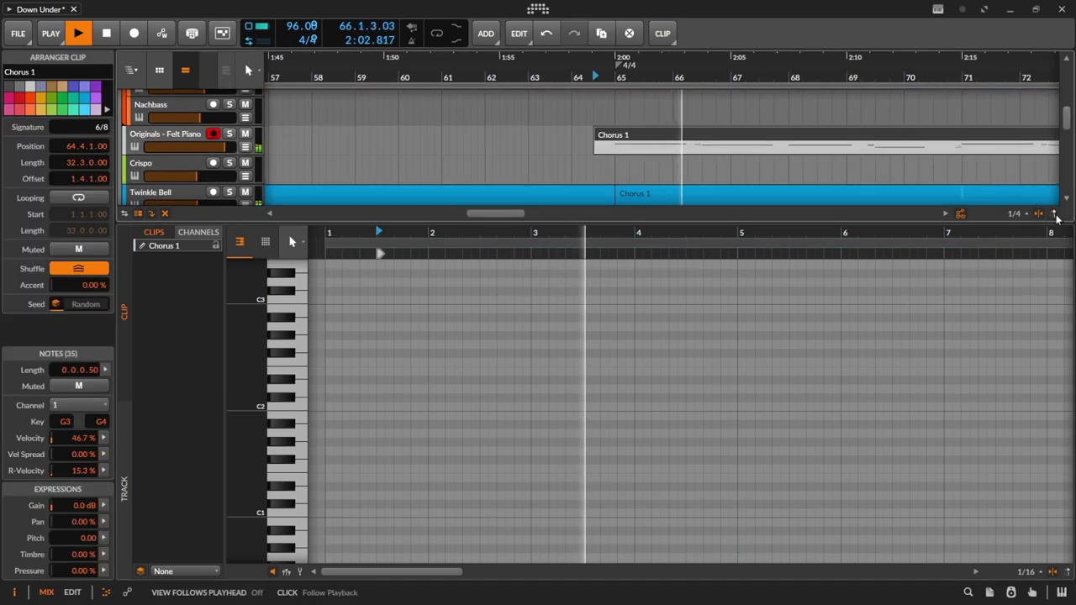
pyautogui.click(929, 407)
pyautogui.scroll(5, 928, 407)
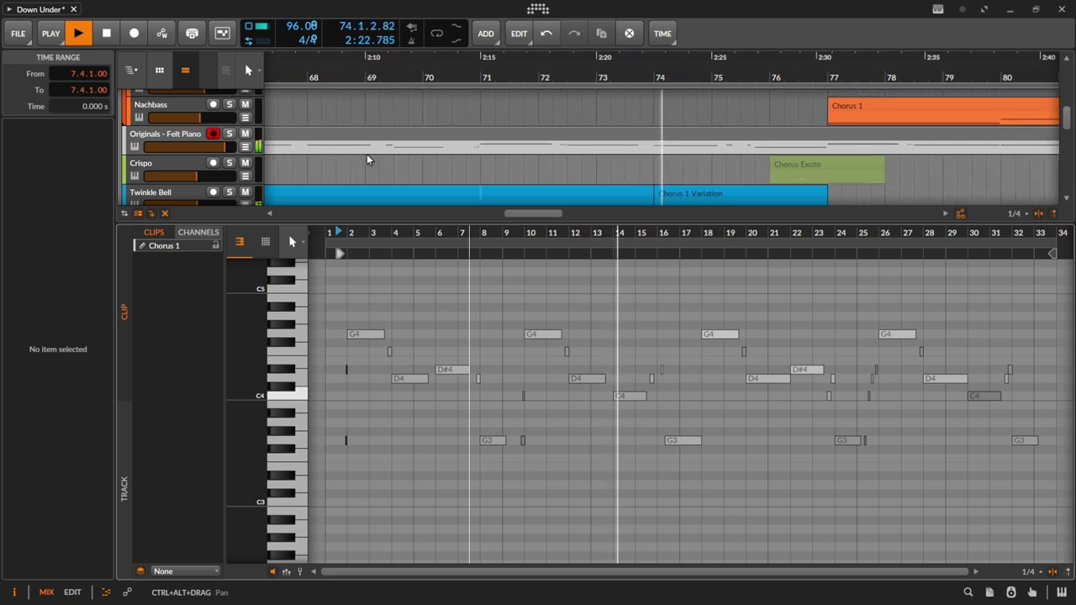
# Step: Show the Felt Piano track's device chain and look through it to the closing Delay-2
pyautogui.press('d')
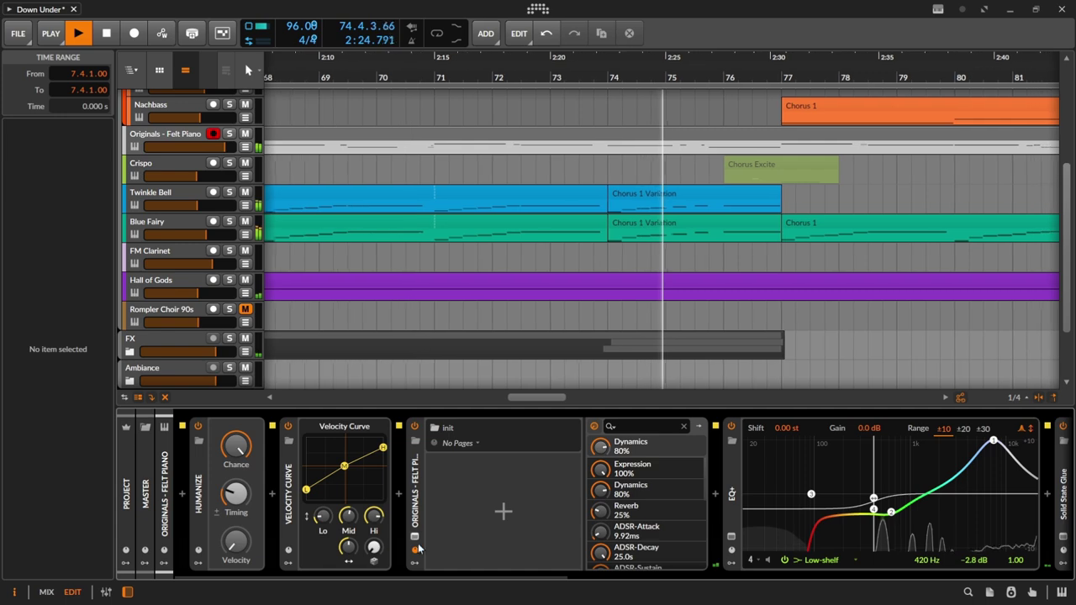
pyautogui.moveTo(444, 579); pyautogui.dragTo(921, 579)
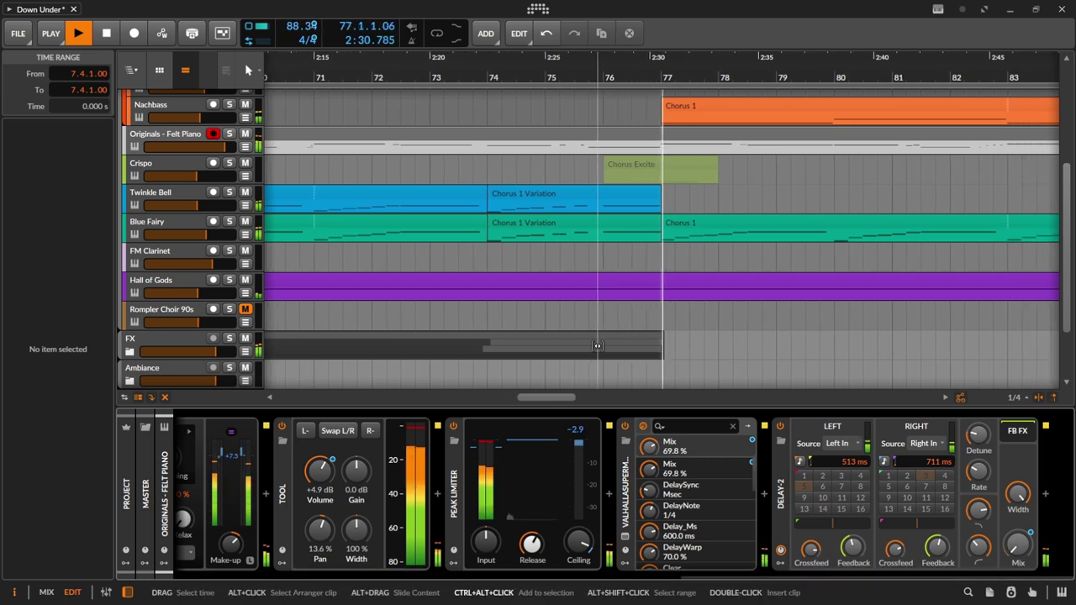
# Step: Show the device chain of the Nachbass track that holds the Chorus 1 clip
pyautogui.scroll(-4, 736, 264)
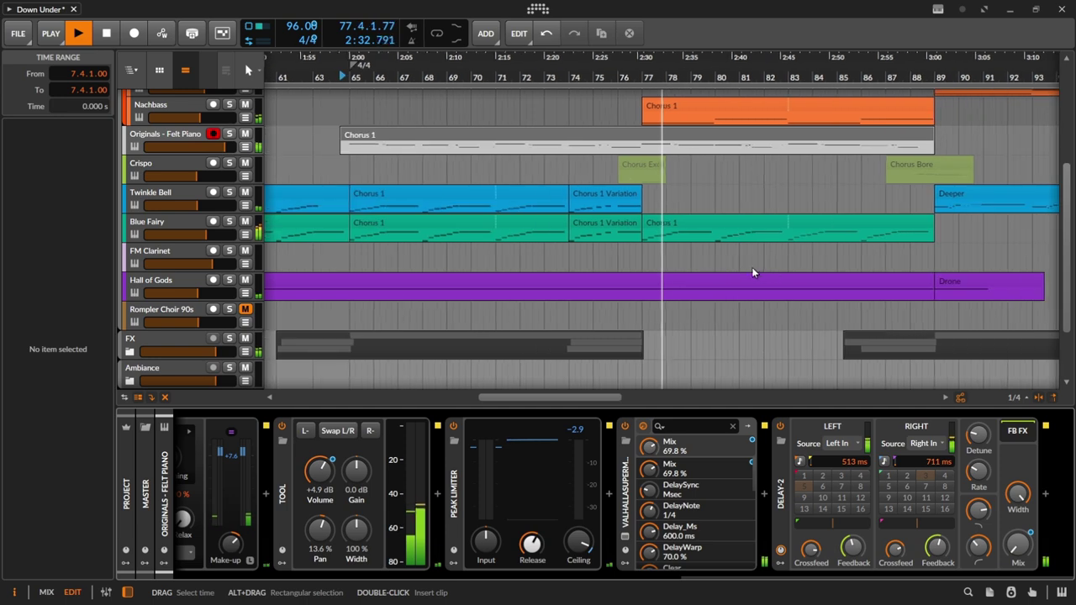
pyautogui.moveTo(1066, 244); pyautogui.dragTo(1066, 199)
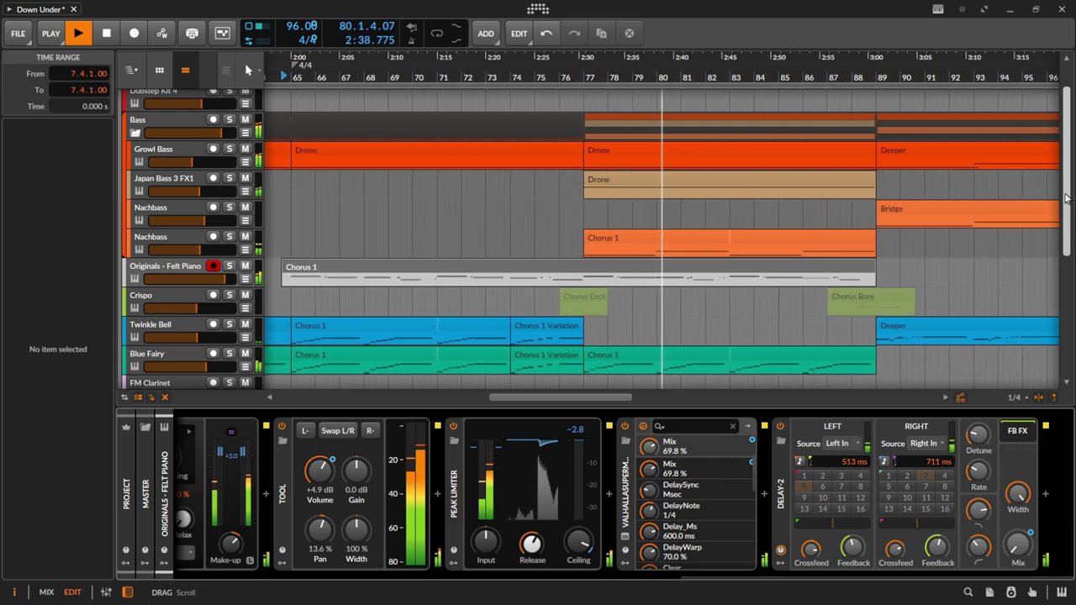
pyautogui.click(168, 237)
pyautogui.moveTo(412, 576); pyautogui.dragTo(382, 552)
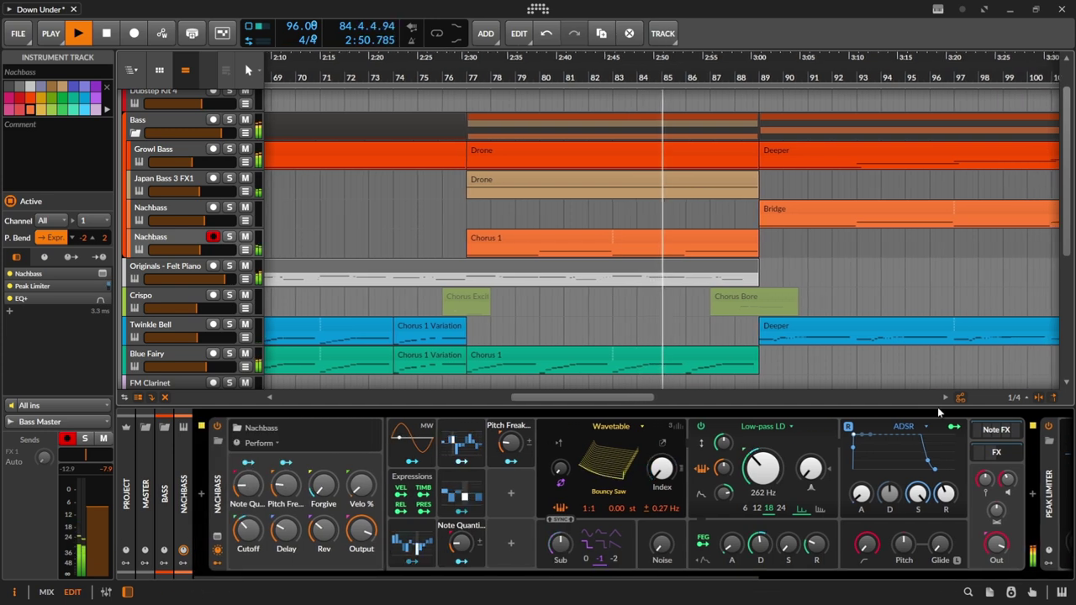
# Step: Open the Twinkle Bell track's Deeper clip at bar 89 in the note editor and examine its notes
pyautogui.scroll(-3, 898, 331)
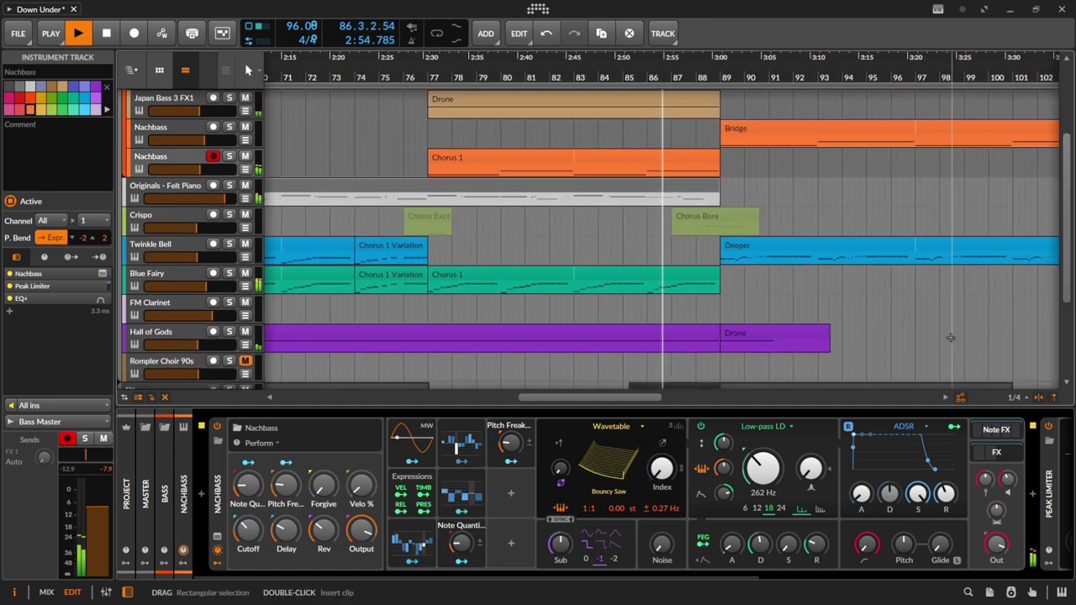
pyautogui.scroll(5, 736, 288)
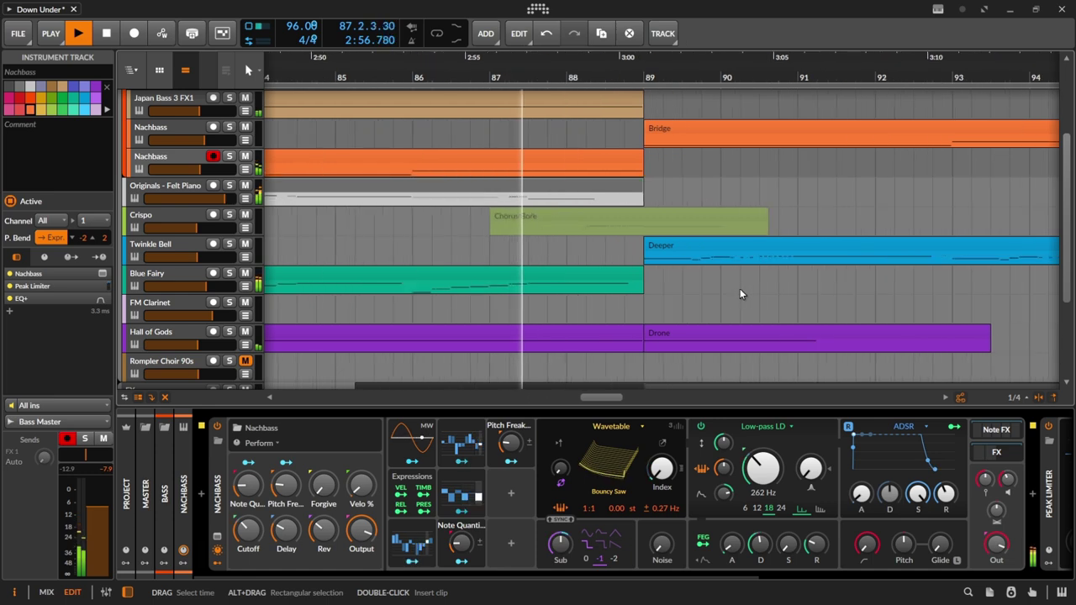
pyautogui.click(680, 245)
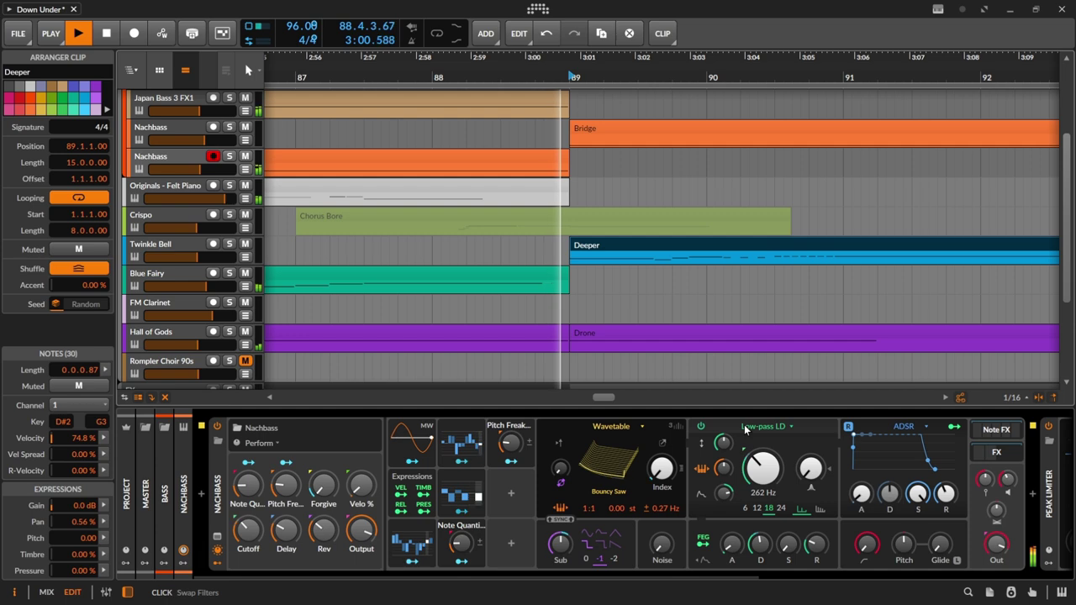
pyautogui.press('e')
pyautogui.scroll(3, 356, 478)
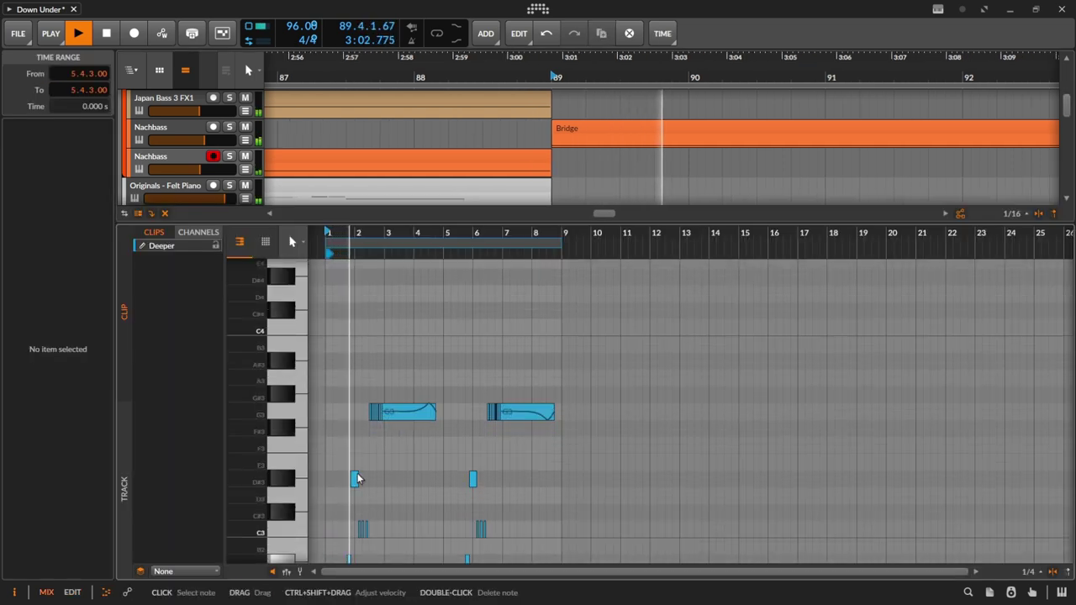
pyautogui.scroll(4, 358, 477)
pyautogui.moveTo(497, 571); pyautogui.dragTo(464, 573)
pyautogui.scroll(-5, 866, 151)
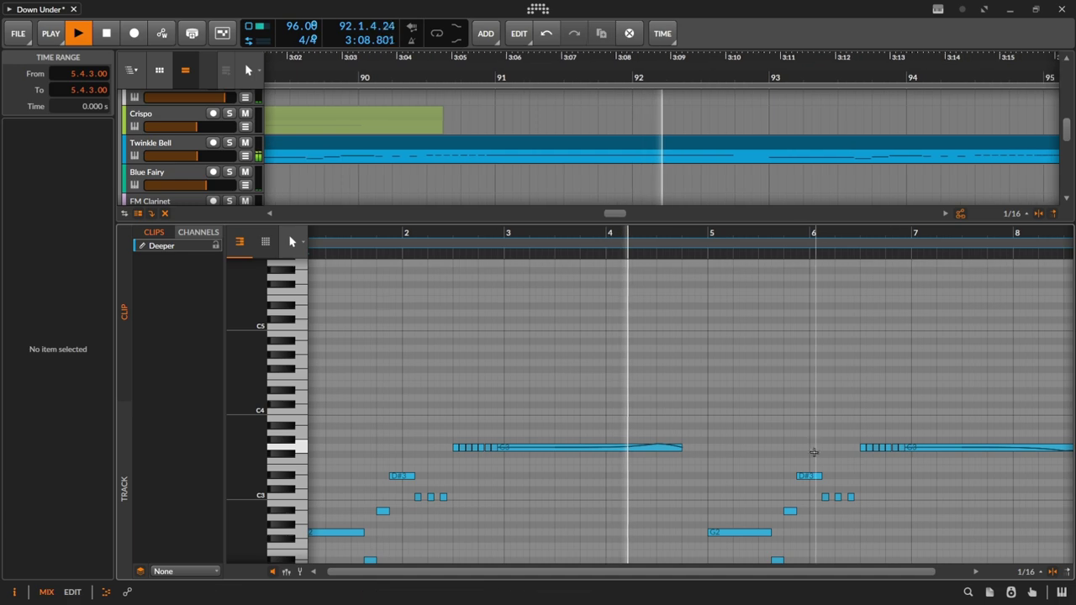
pyautogui.scroll(-4, 813, 443)
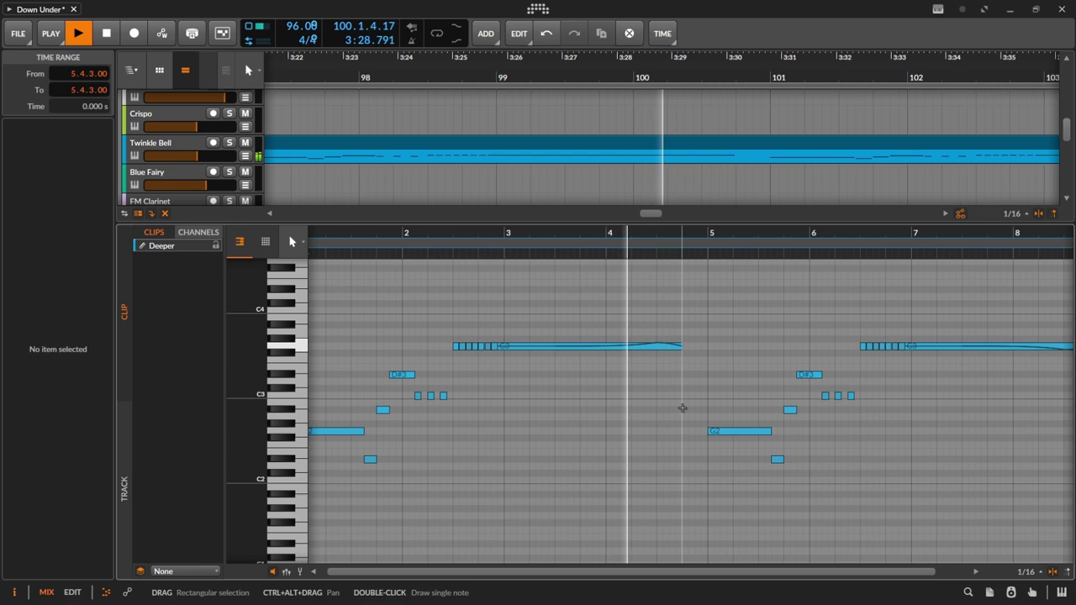
# Step: Switch from the note editor back to the device view and survey the arrangement from bar 104 to 138
pyautogui.press('d')
pyautogui.moveTo(597, 61); pyautogui.dragTo(168, 9)
pyautogui.moveTo(248, 70); pyautogui.dragTo(248, 70)
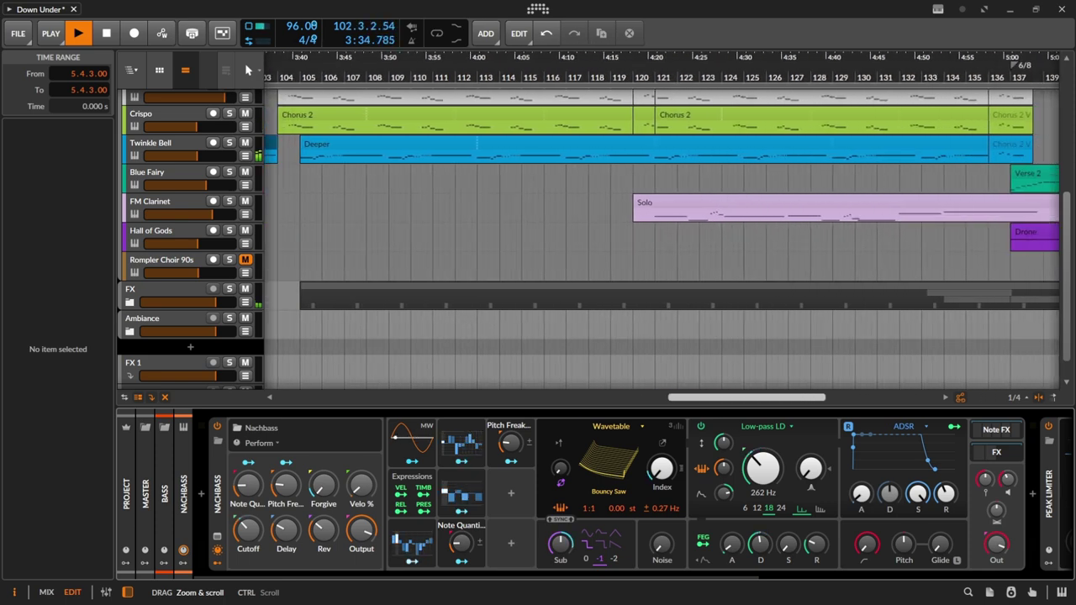
pyautogui.scroll(5, 980, 293)
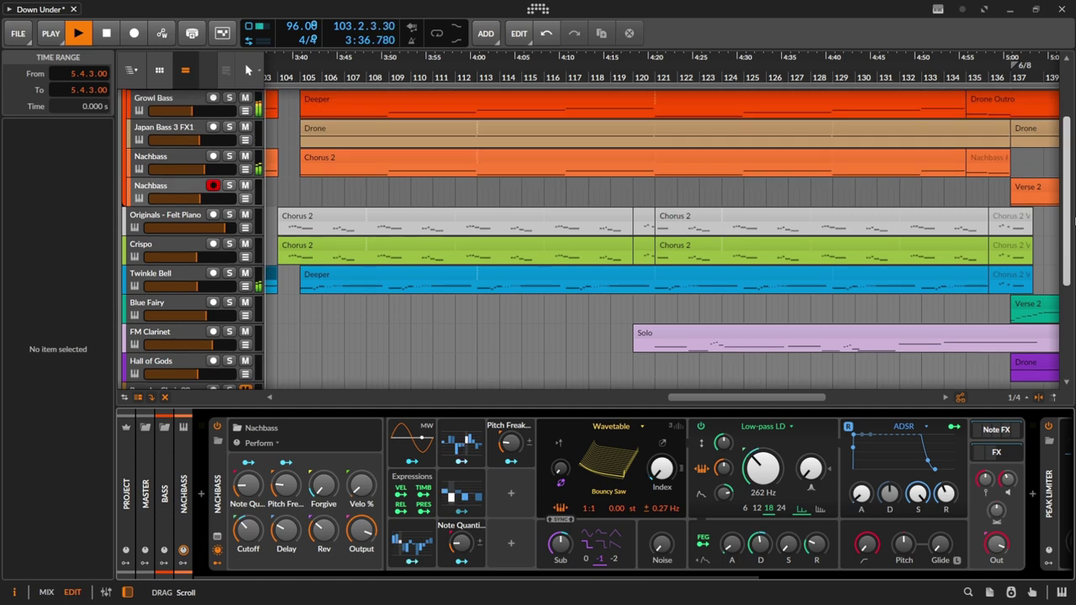
# Step: Show the Dubstep Kit 4 track's device chain and look through it to the final EQ+
pyautogui.moveTo(248, 70); pyautogui.dragTo(248, 70)
pyautogui.scroll(-1, 248, 69)
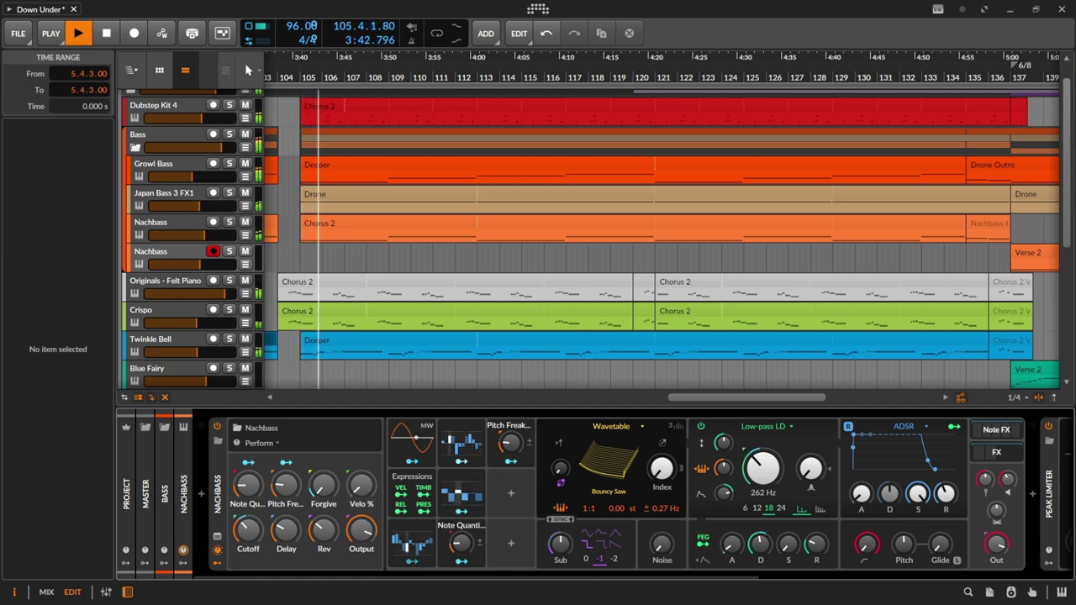
pyautogui.click(232, 105)
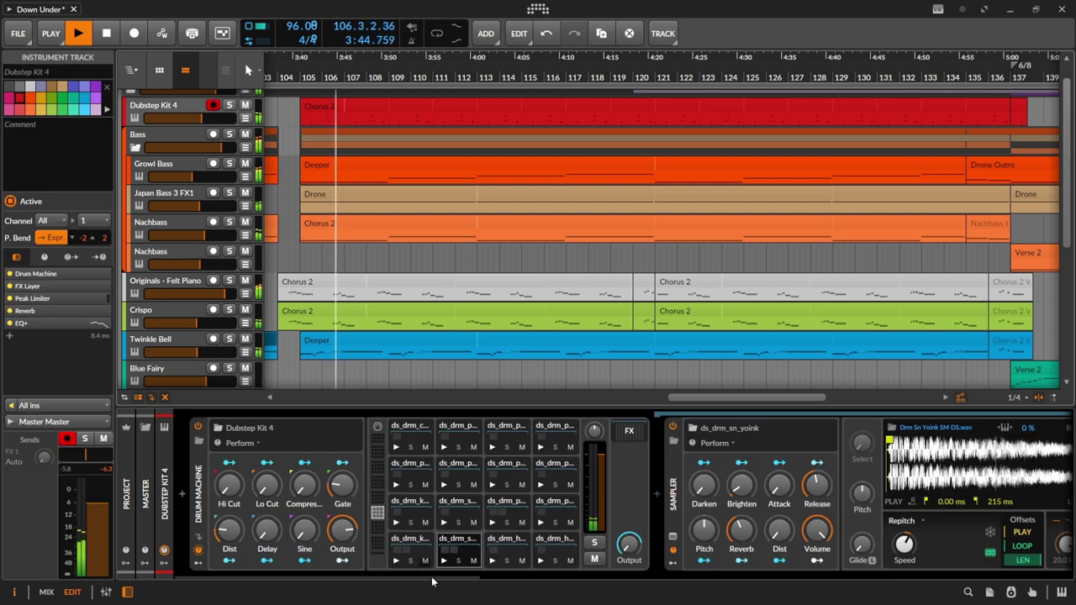
pyautogui.moveTo(435, 580); pyautogui.dragTo(992, 593)
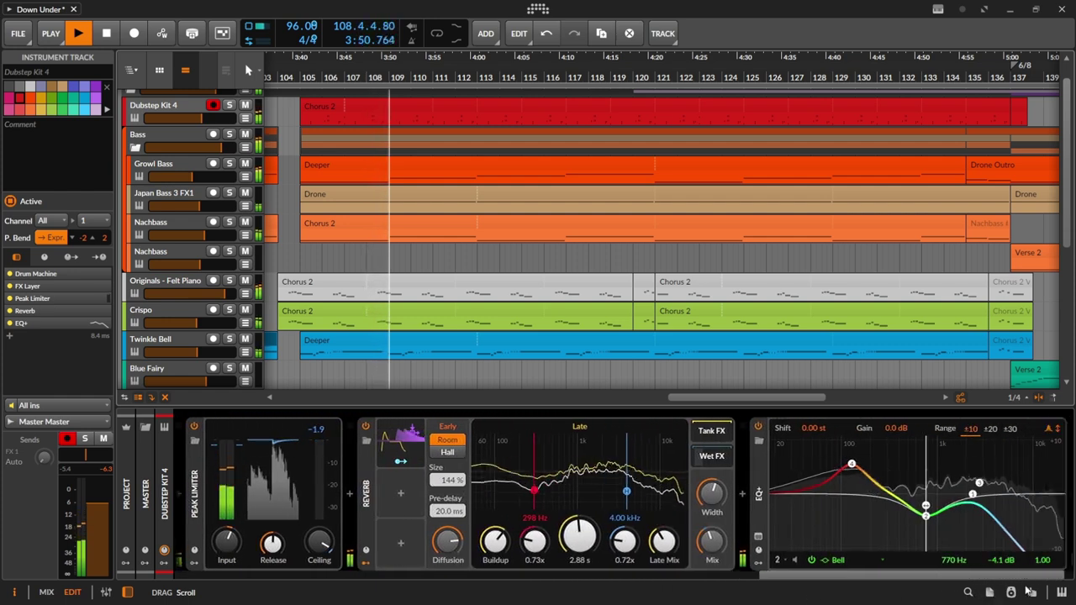
# Step: Examine the Chorus 2 section across the tracks, closing in on the clip boundary at bar 121
pyautogui.moveTo(1066, 198)
pyautogui.mouseDown()
pyautogui.moveTo(1070, 219)
pyautogui.moveTo(1072, 208)
pyautogui.mouseUp()
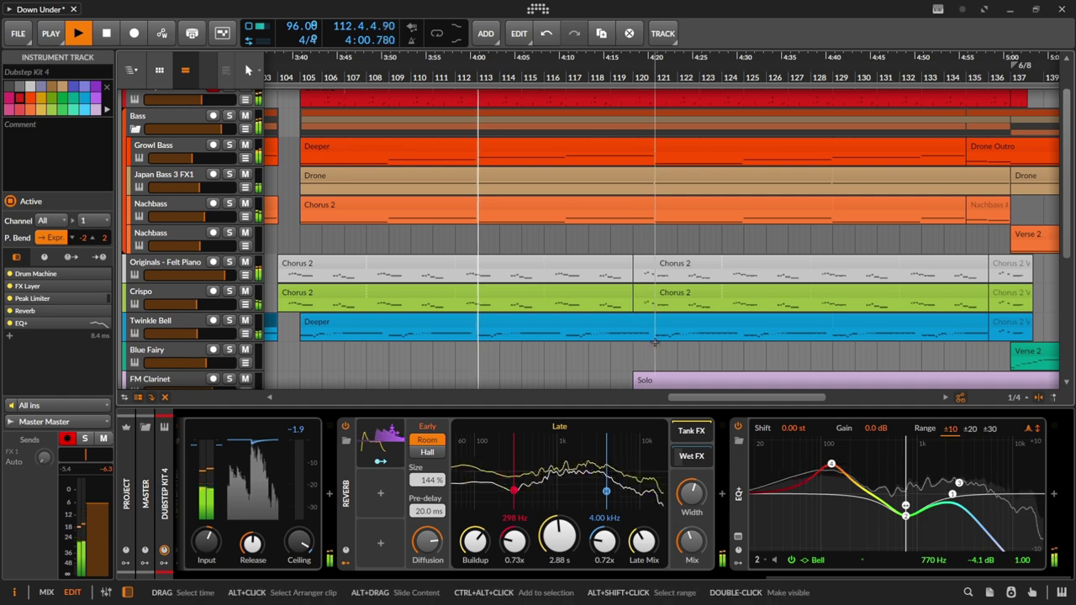
pyautogui.scroll(-3, 543, 275)
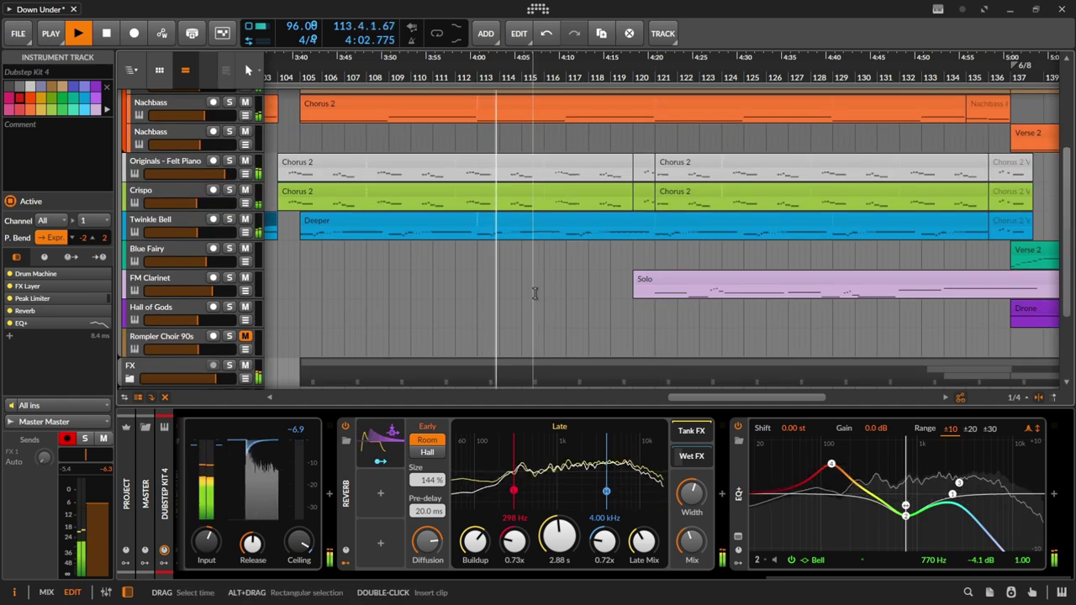
pyautogui.scroll(4, 542, 275)
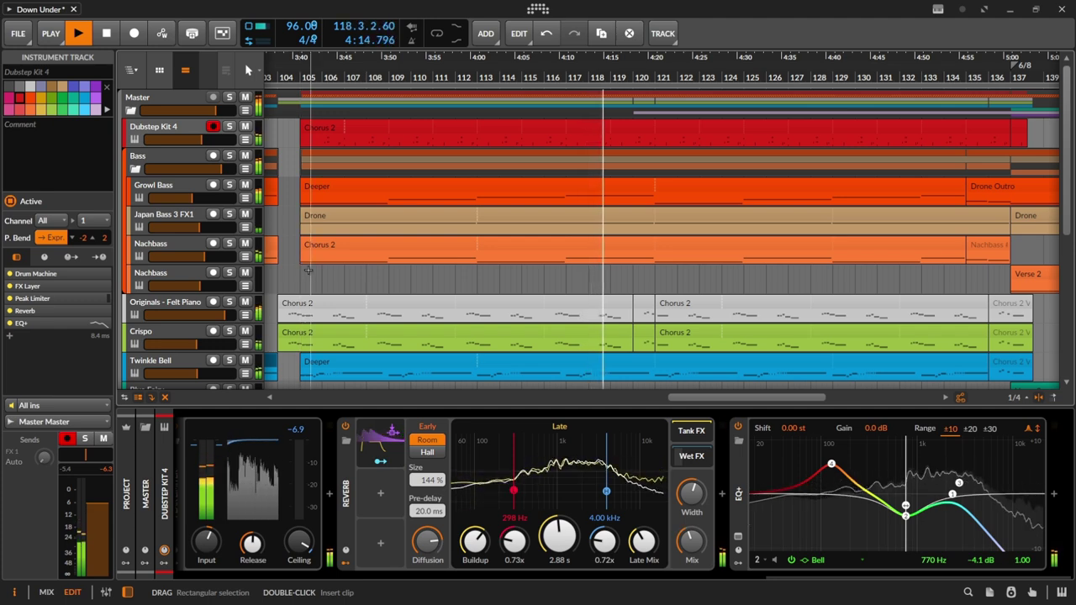
pyautogui.scroll(5, 608, 269)
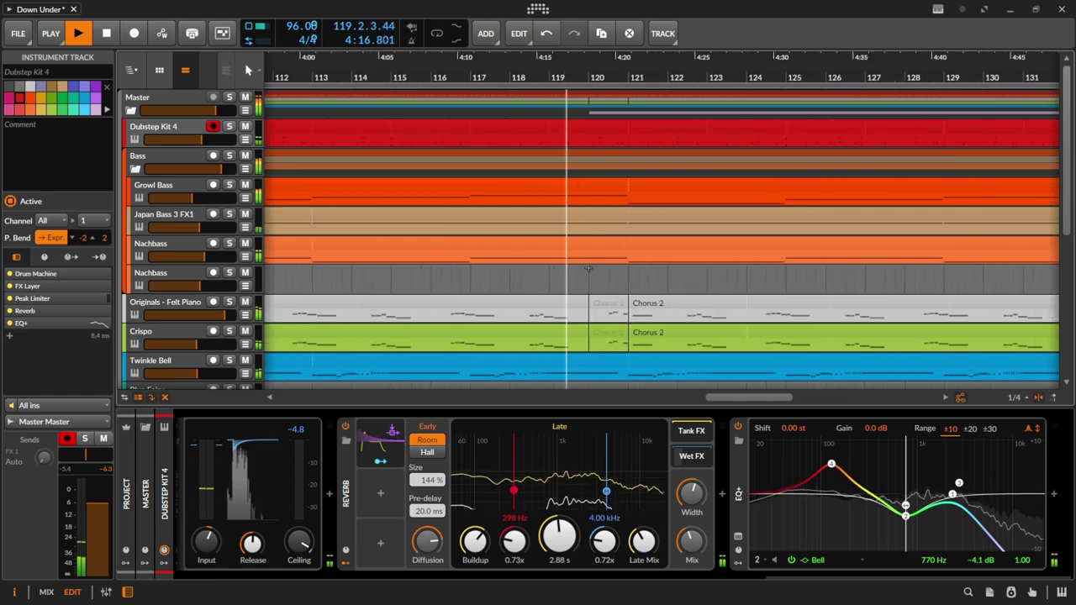
pyautogui.scroll(5, 740, 292)
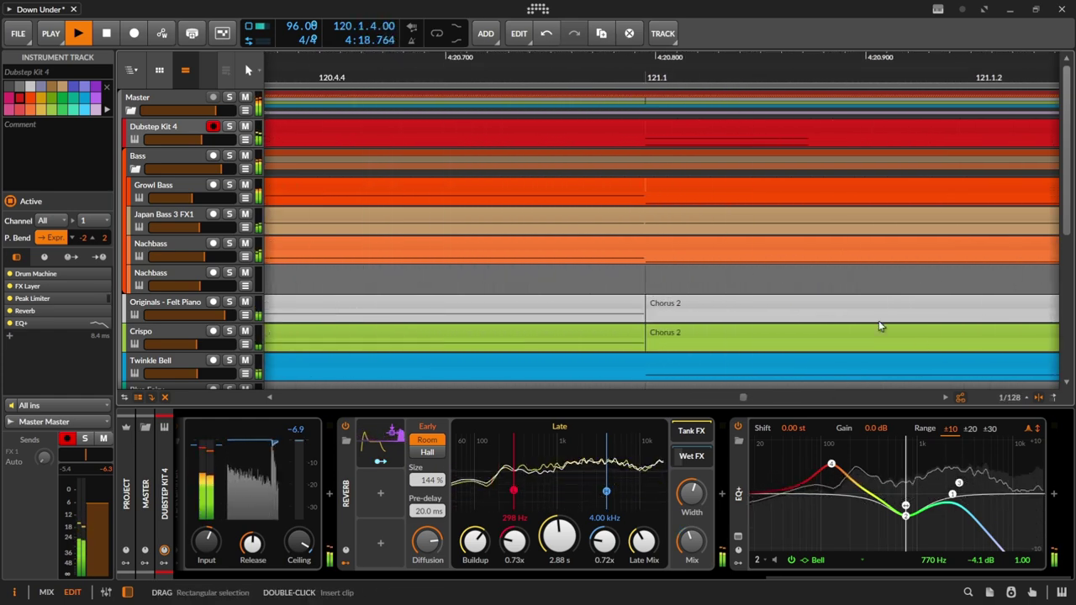
# Step: Show the FM Clarinet track's device chain and look through it from FM-4 to the compressor
pyautogui.moveTo(1066, 226); pyautogui.dragTo(1066, 295)
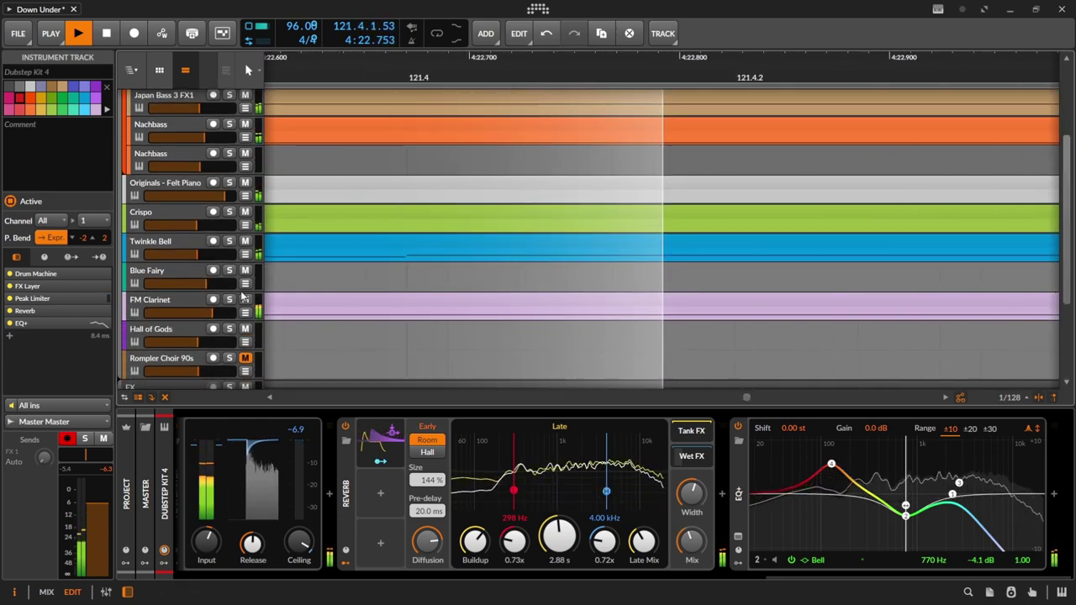
pyautogui.click(168, 308)
pyautogui.moveTo(269, 577); pyautogui.dragTo(798, 582)
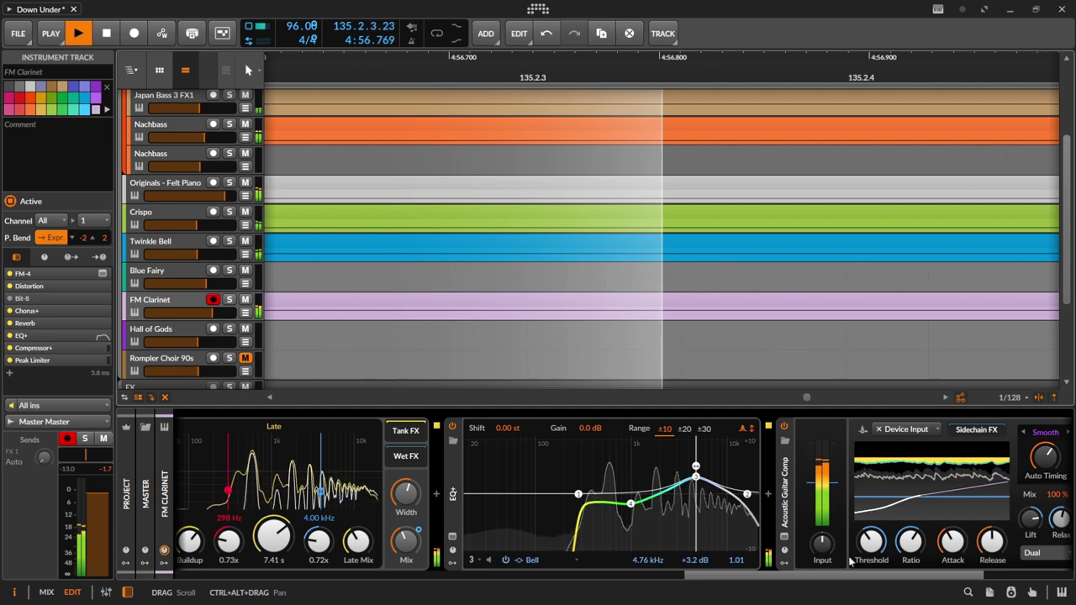
# Step: Select the Originals - Felt Piano track's Verse 2 clip at bar 145 and turn playhead following back on
pyautogui.scroll(-8, 745, 250)
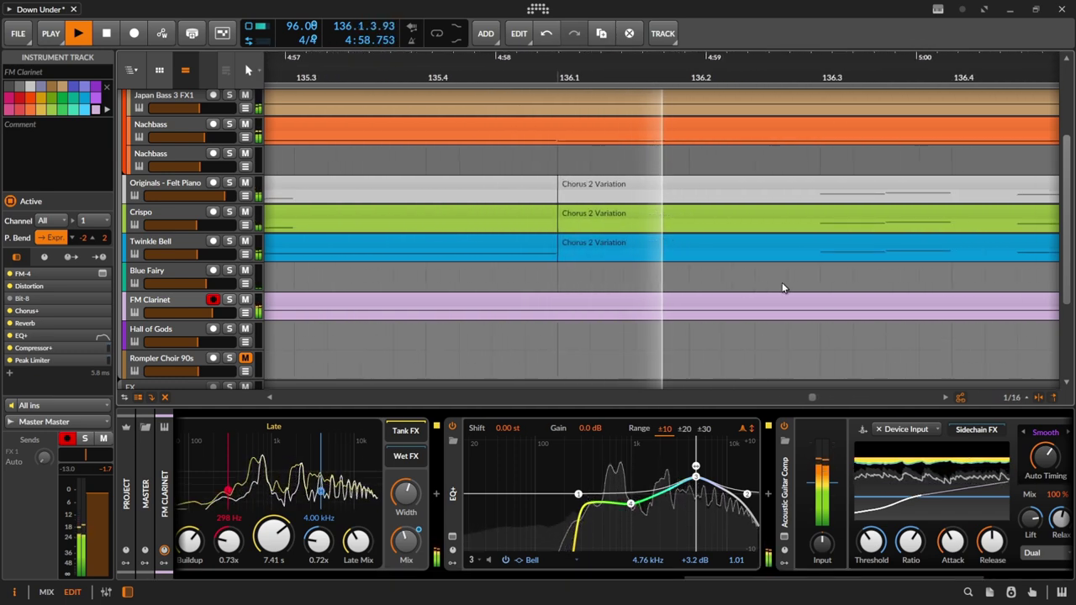
pyautogui.scroll(-5, 782, 283)
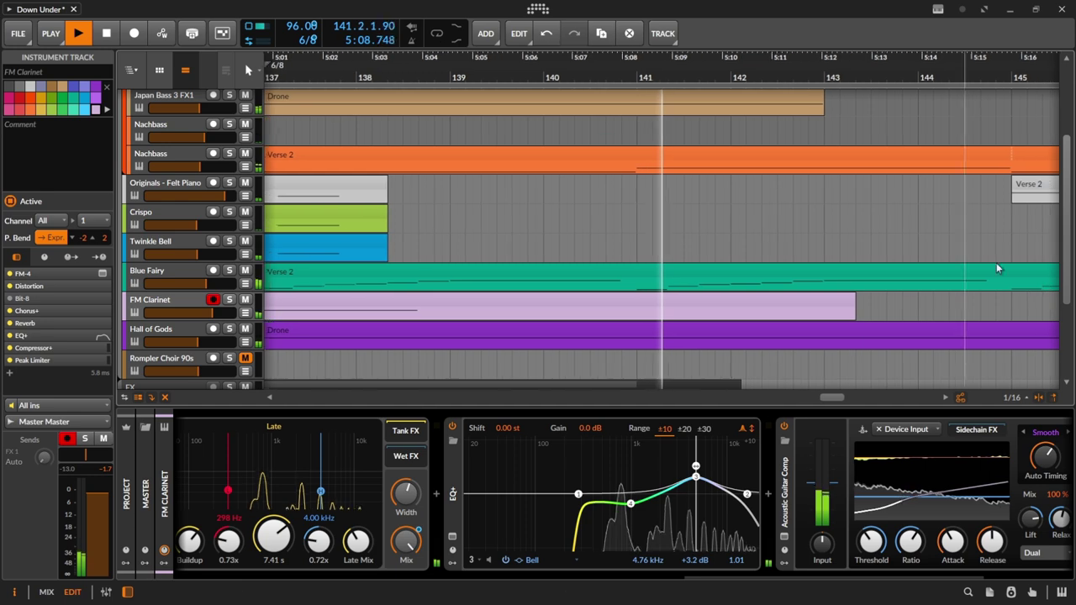
pyautogui.click(1000, 189)
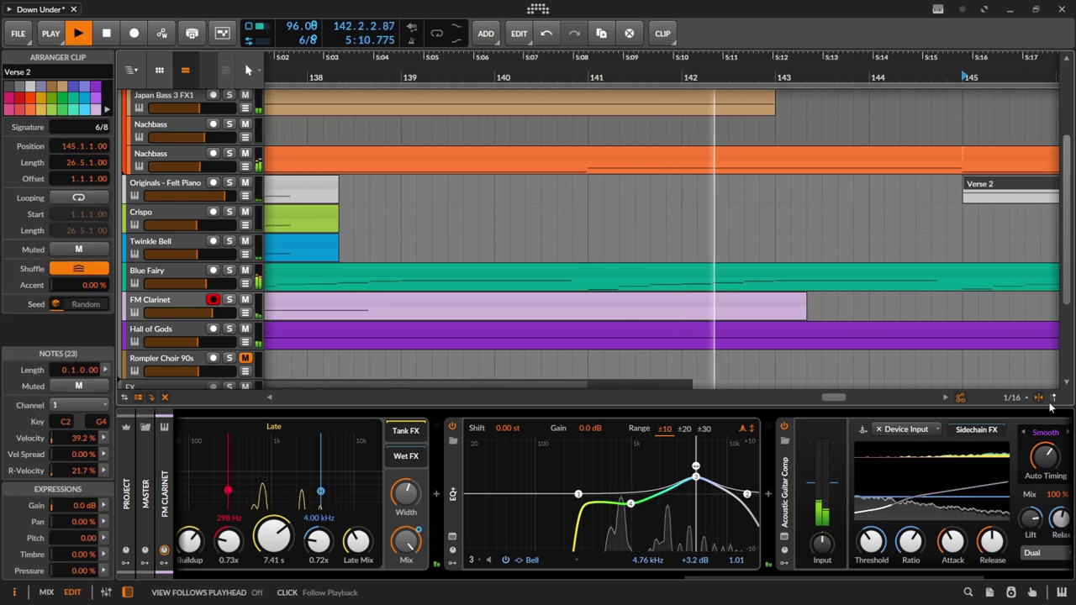
pyautogui.click(1052, 399)
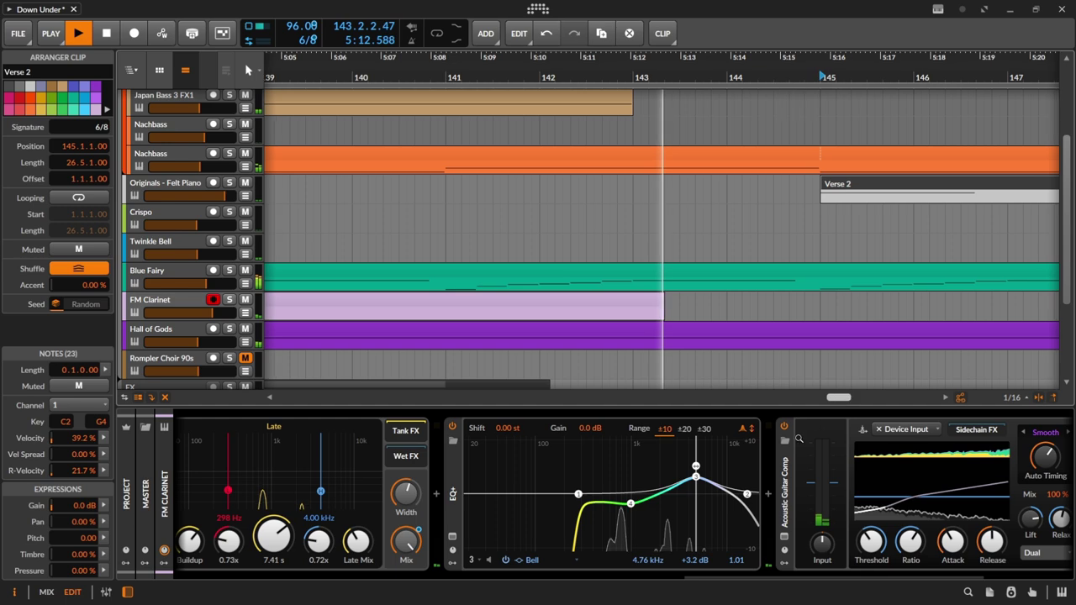
# Step: Open the selected Verse 2 clip in the note editor and examine its notes
pyautogui.press('e')
pyautogui.scroll(2, 845, 488)
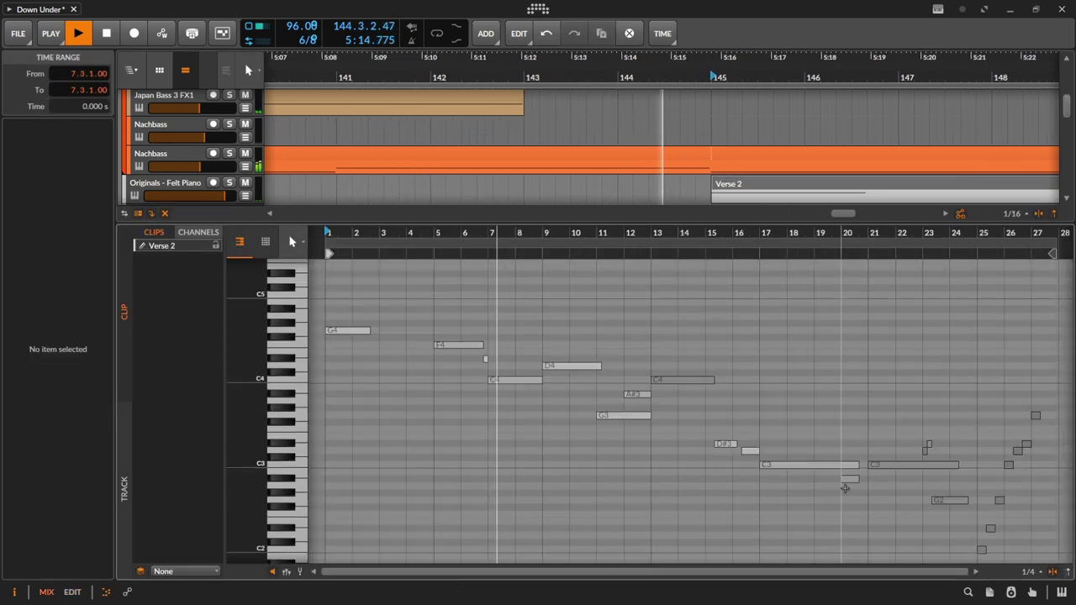
pyautogui.scroll(-2, 1008, 101)
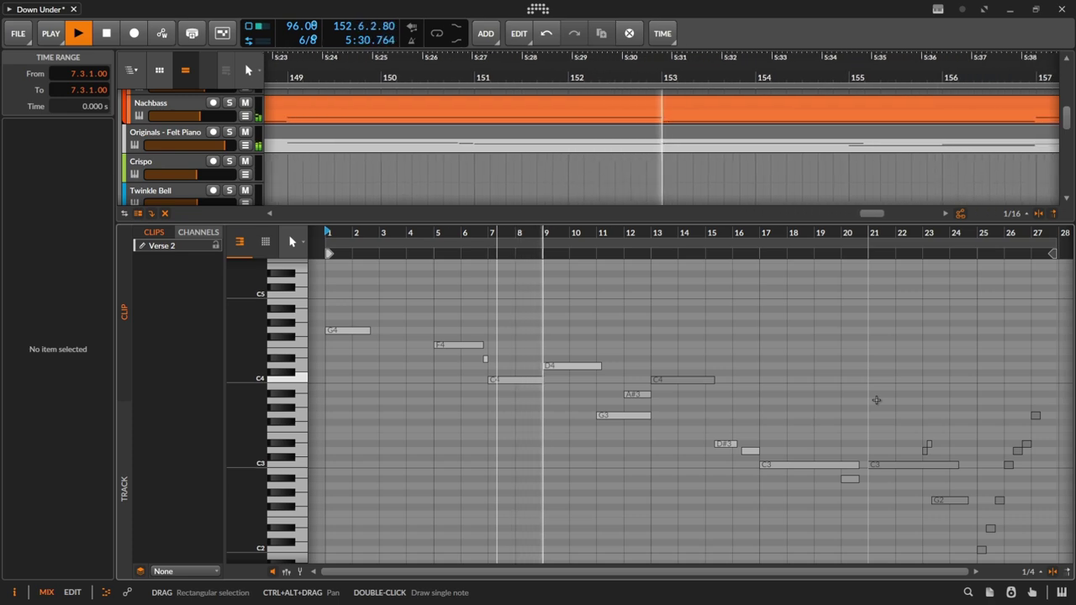
# Step: Switch back to the device view and show the automation lanes for all tracks by finding the command with "automa"
pyautogui.press('d')
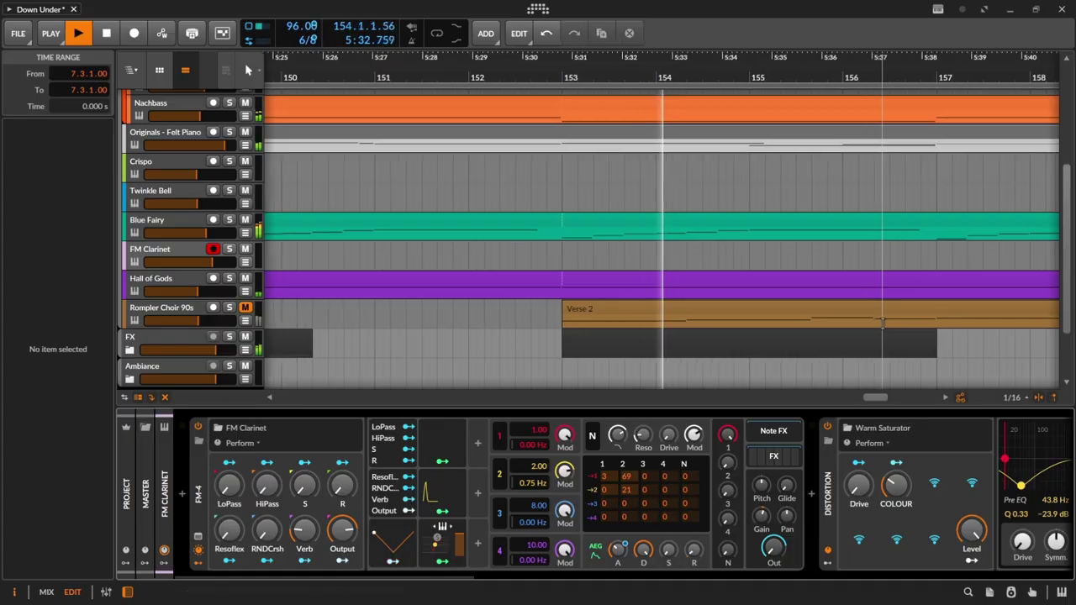
pyautogui.hotkey('ctrl', 'Return')
pyautogui.write('automa')
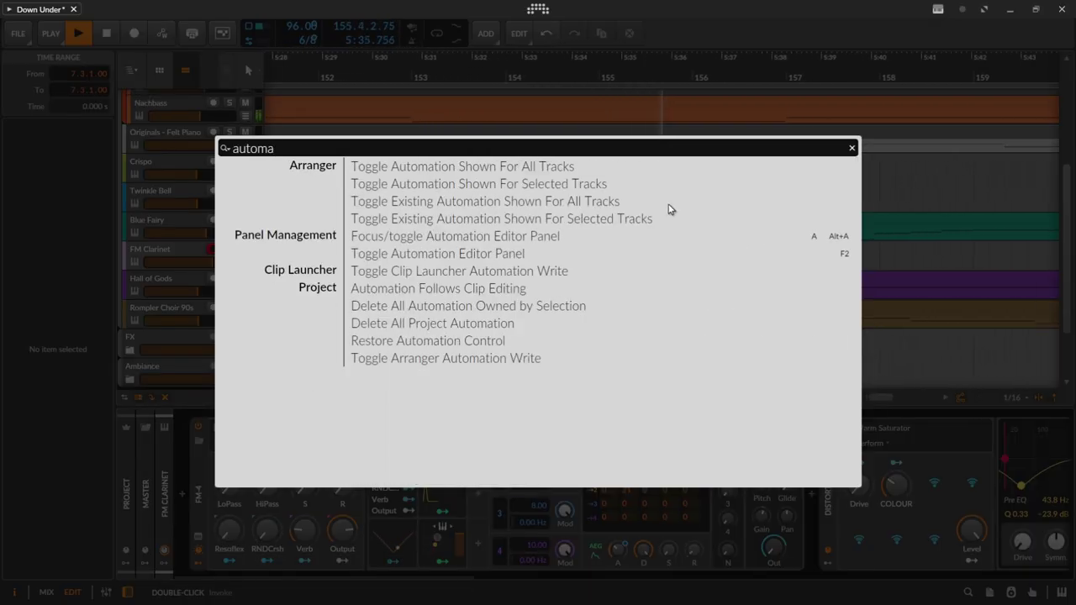
pyautogui.press('Return')
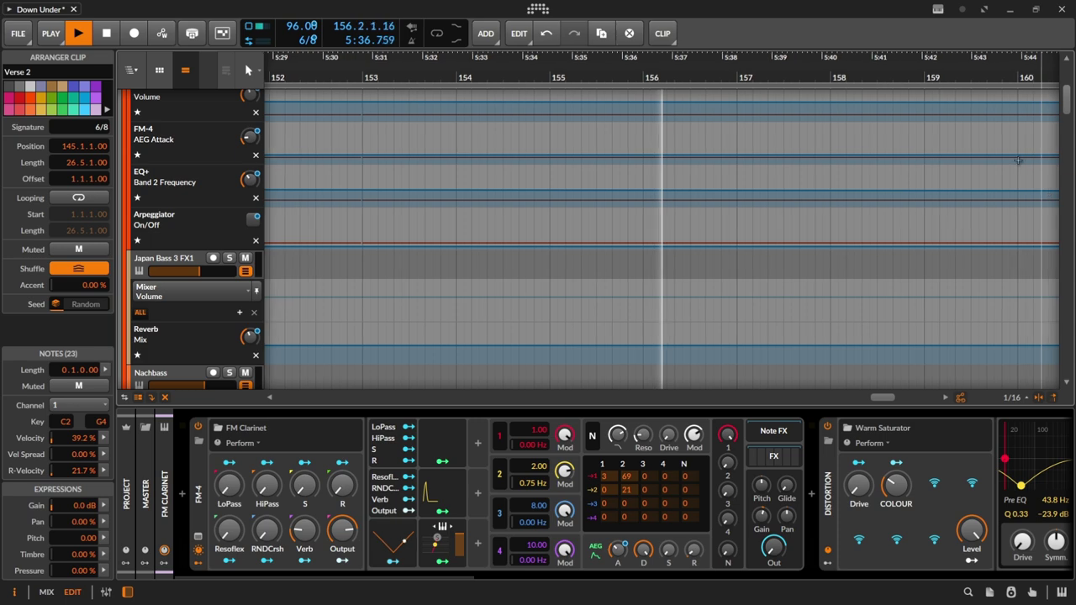
# Step: Examine the automation curves across the whole arrangement down to the Master track's tempo, and more closely around the ending from bar 151
pyautogui.click(892, 304)
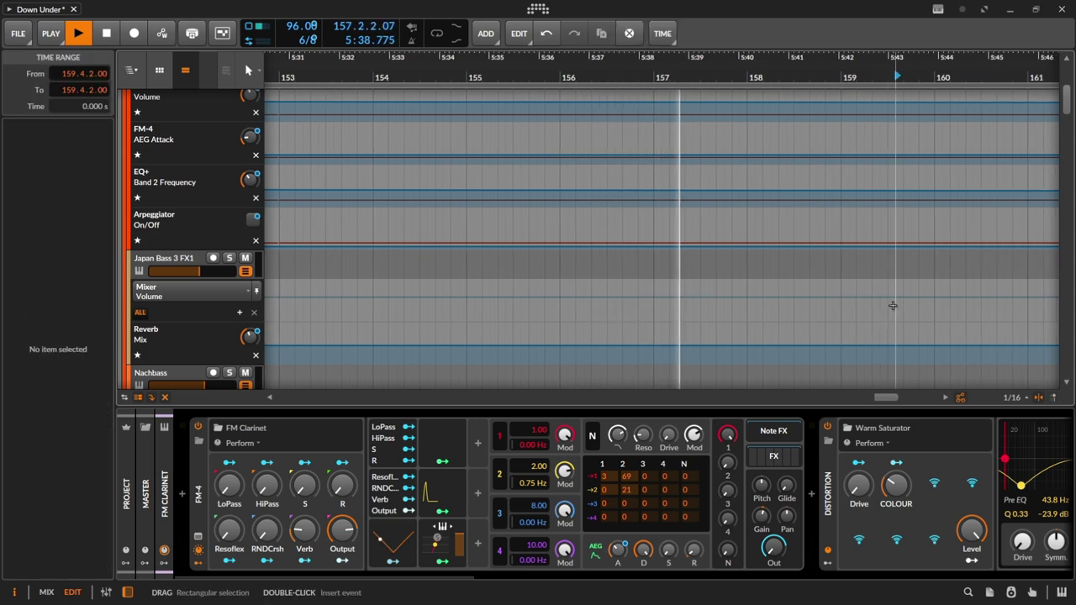
pyautogui.scroll(-3, 893, 311)
pyautogui.scroll(-5, 892, 311)
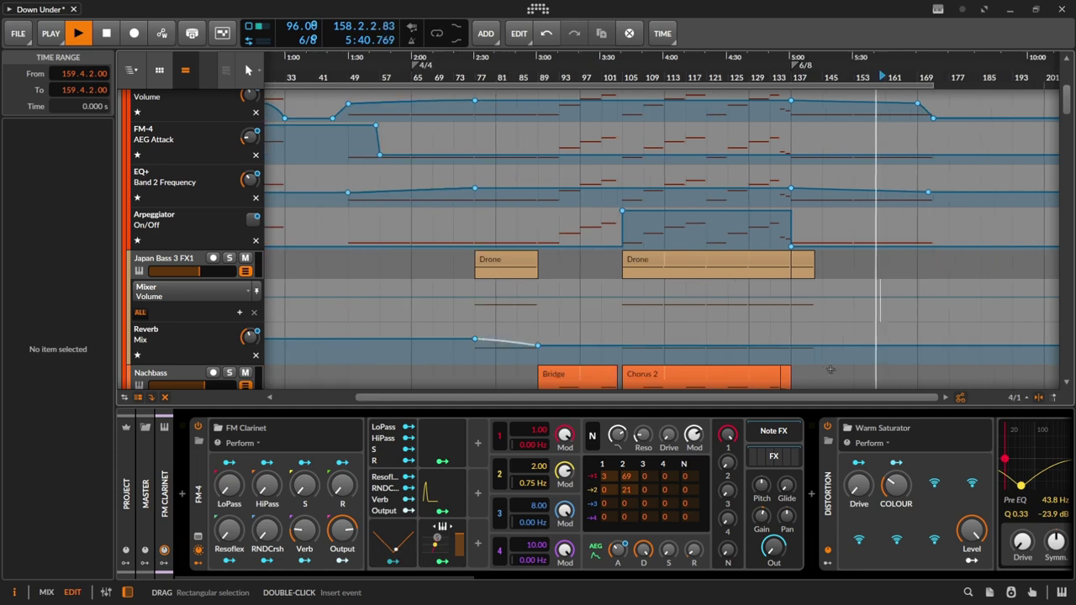
pyautogui.hscroll(-2, 664, 236)
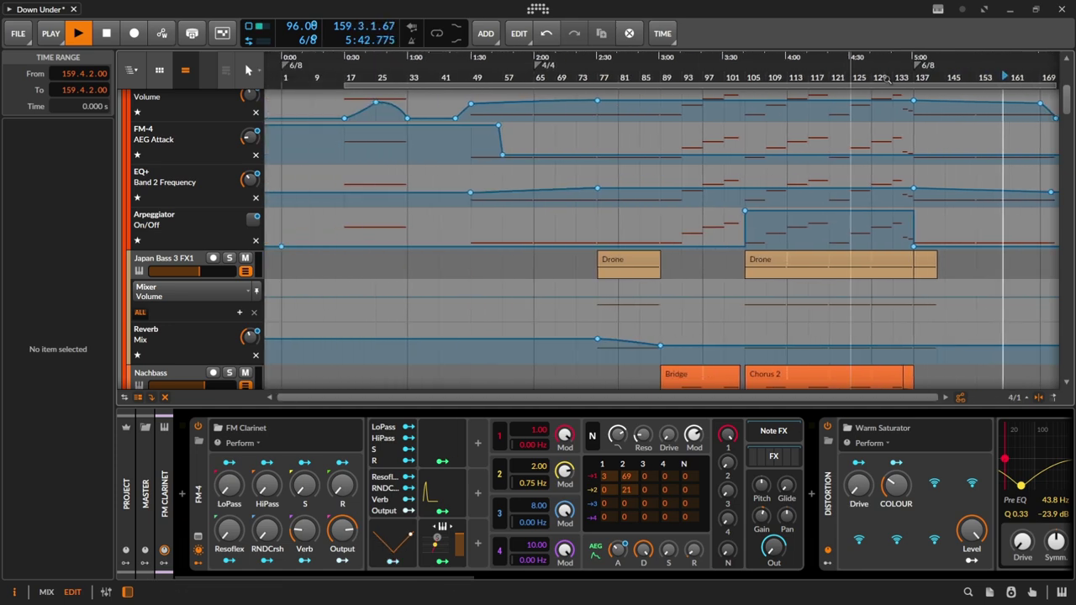
pyautogui.moveTo(1070, 101); pyautogui.dragTo(1039, 364)
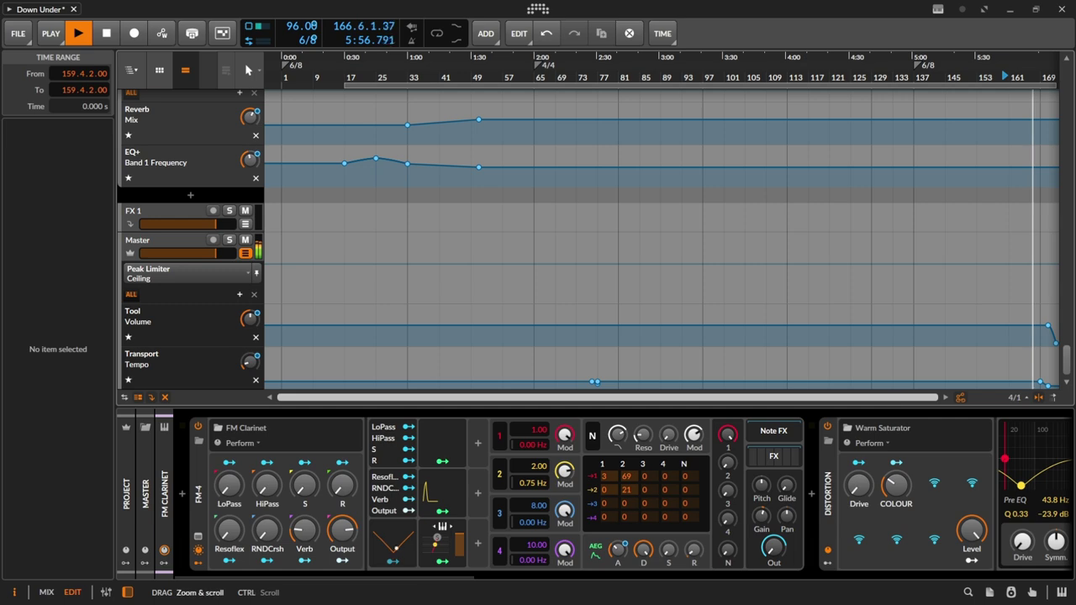
pyautogui.press('+')
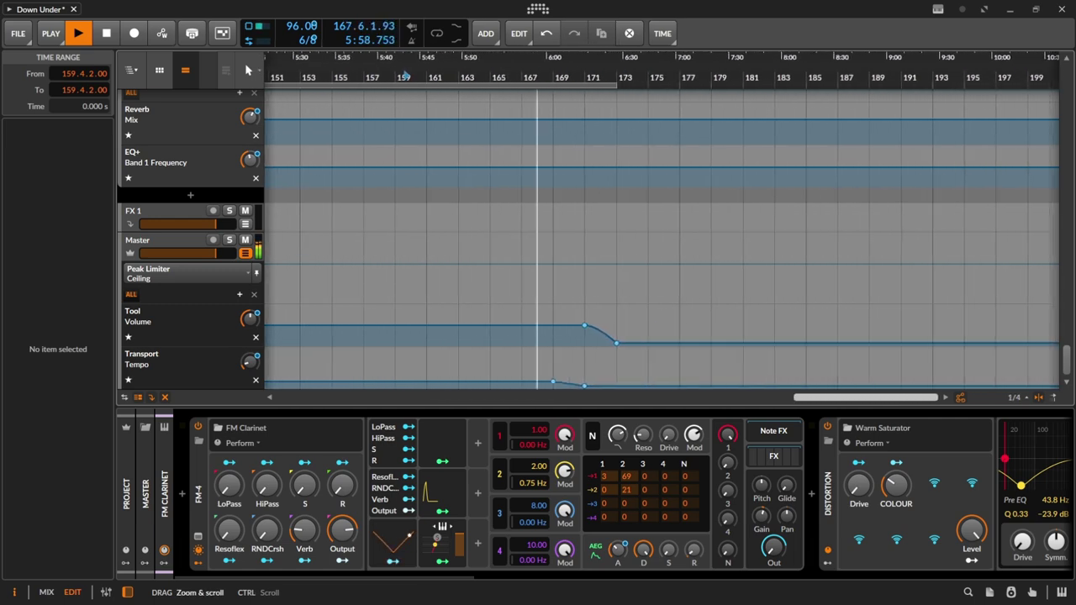
pyautogui.moveTo(1062, 356); pyautogui.dragTo(1066, 168)
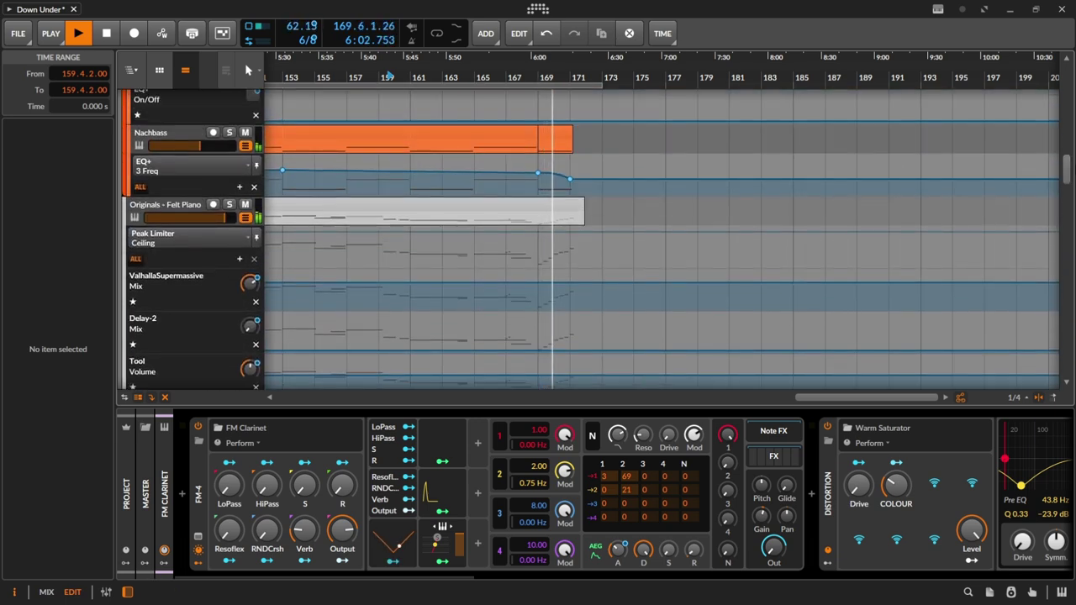